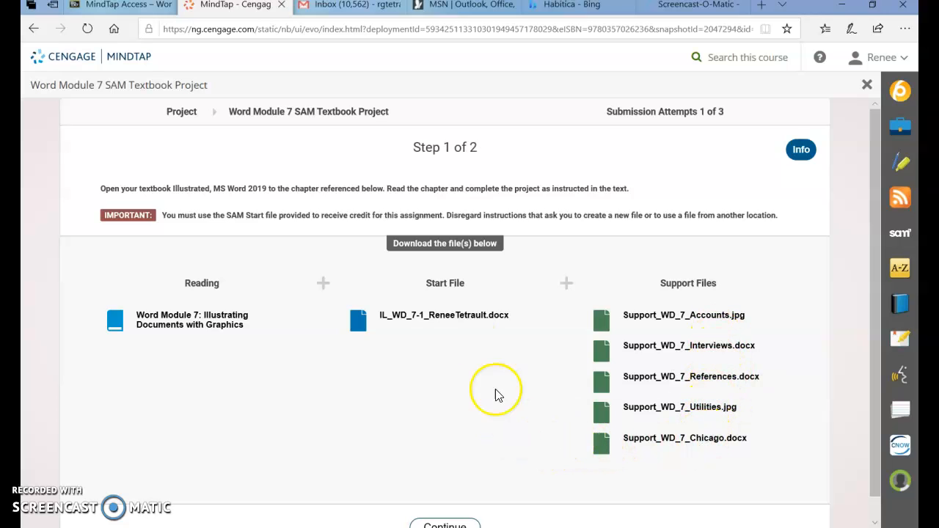
Step: Download the Word Module 7 start file, open it in Word with editing enabled, and close the Clipboard pane
left_click(445, 326)
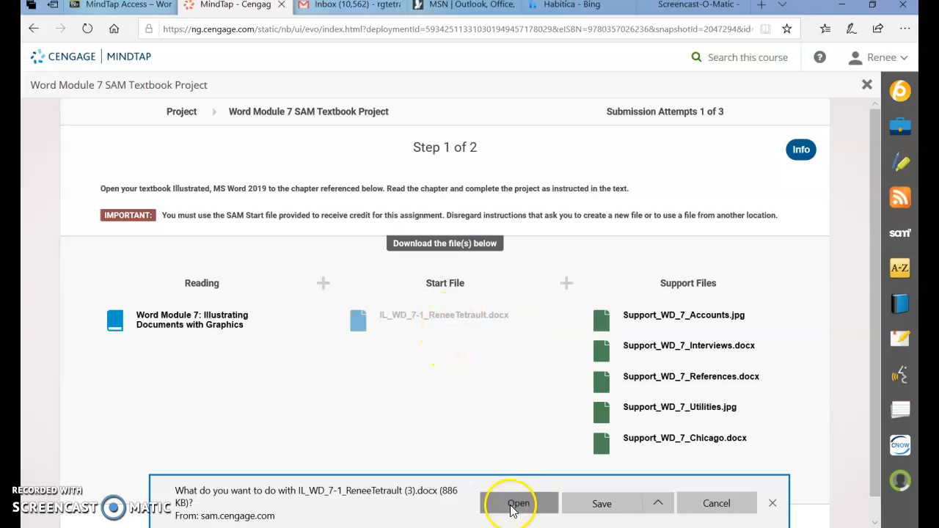
left_click(513, 505)
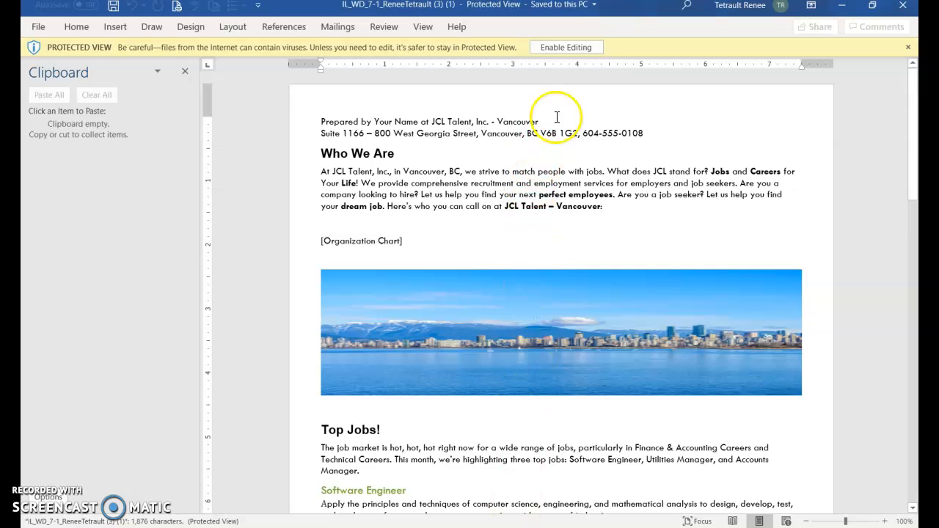
left_click(578, 46)
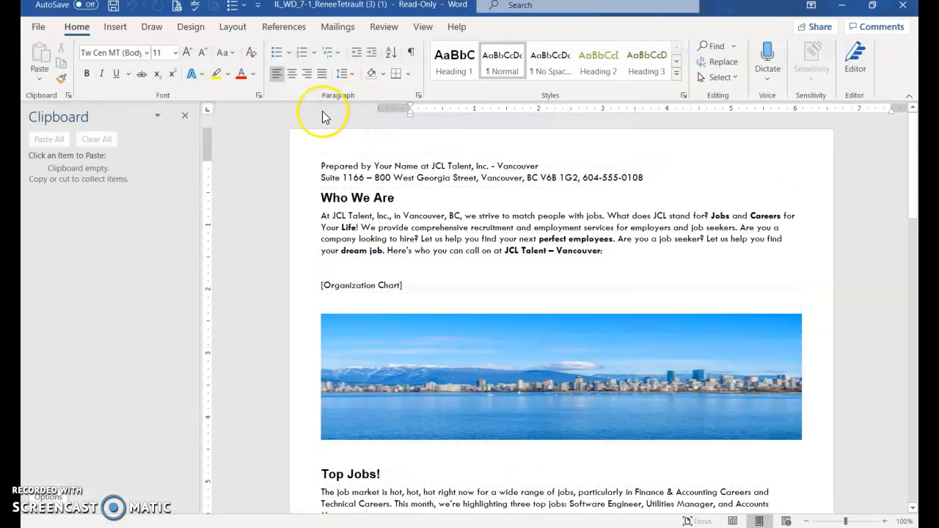
left_click(190, 119)
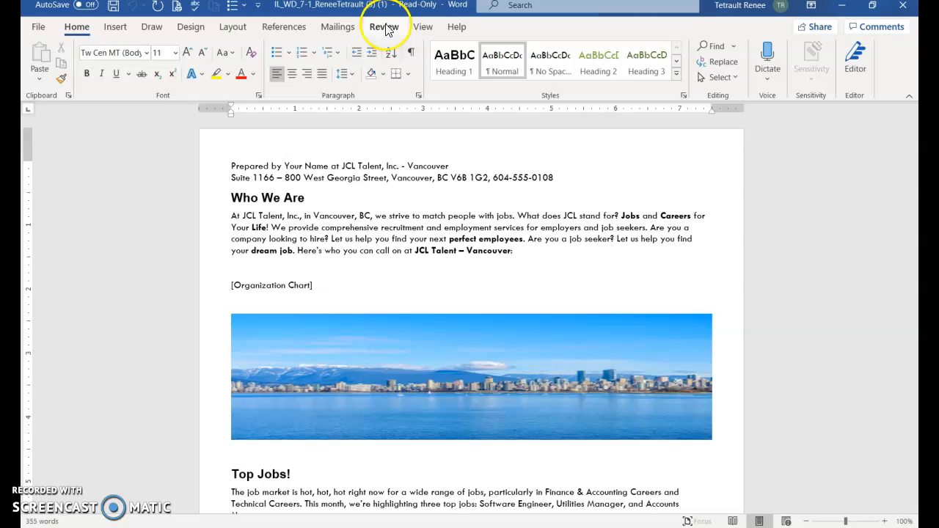
Step: View the whole document with multiple pages side by side, and return the zoom to 100%
left_click(425, 29)
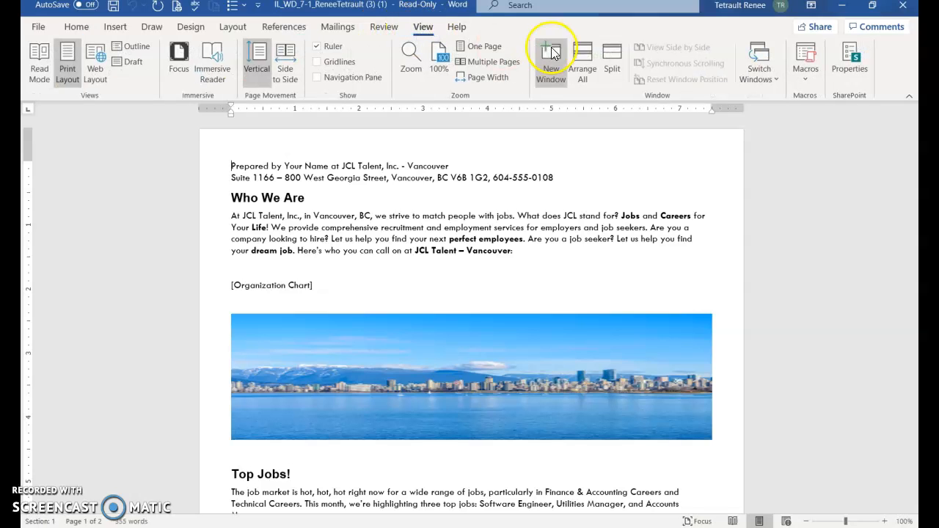
left_click(519, 64)
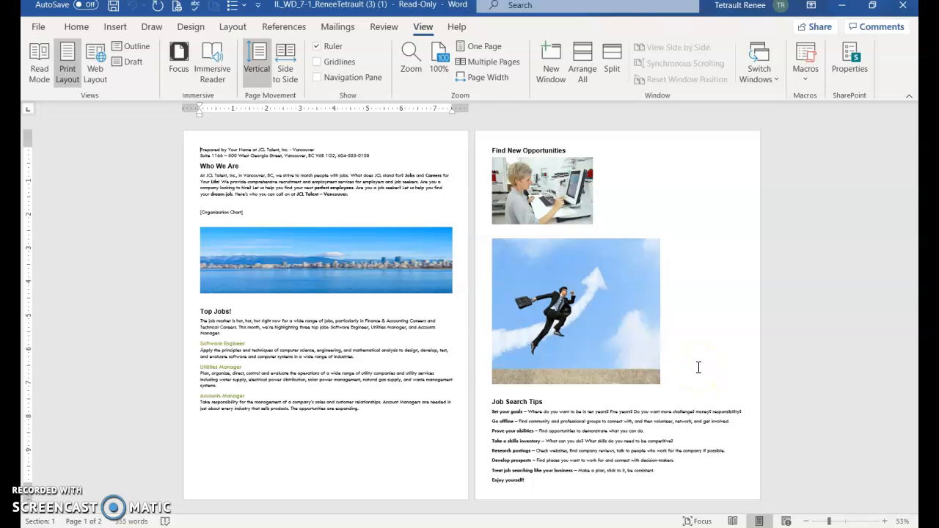
left_click(439, 62)
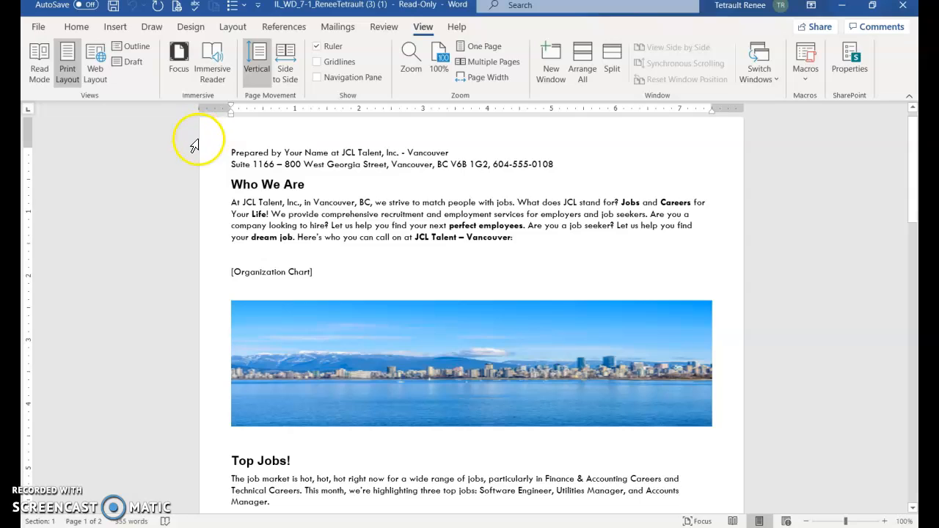
Step: Show the Clipboard pane and cut the two "Prepared by" contact lines and the skyline picture from page 1
left_click(77, 27)
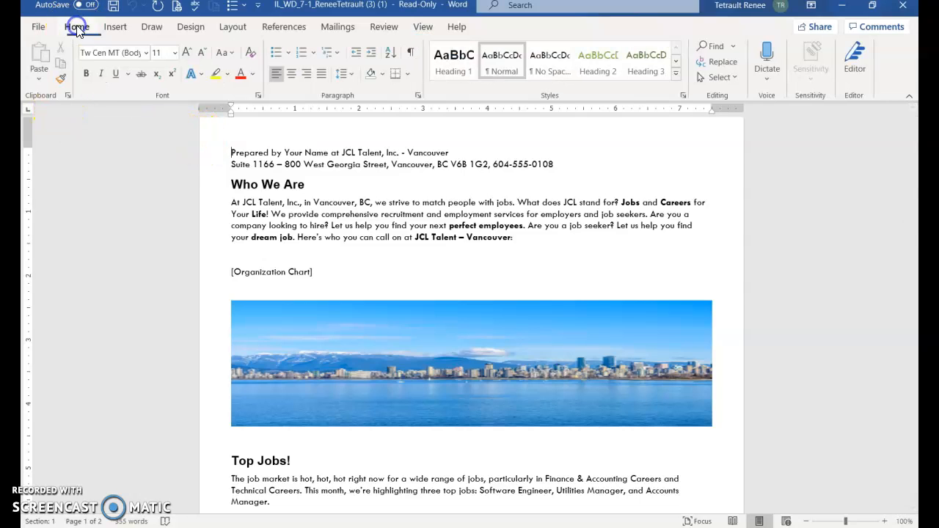
left_click(69, 96)
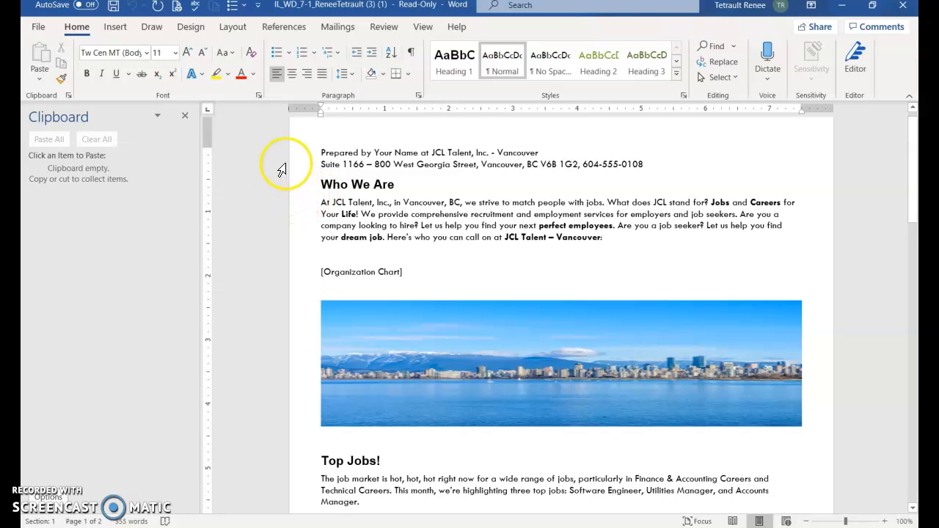
left_click_drag(303, 157, 304, 168)
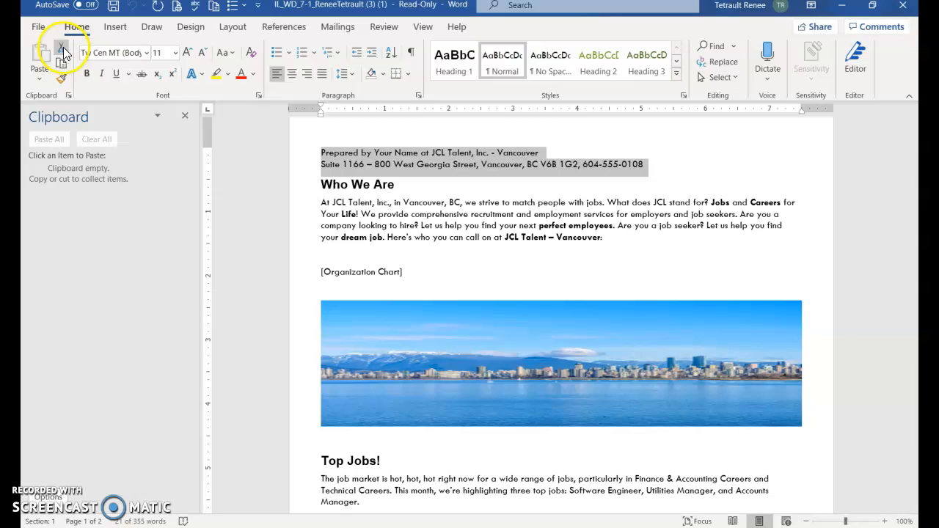
left_click(64, 49)
left_click(421, 287)
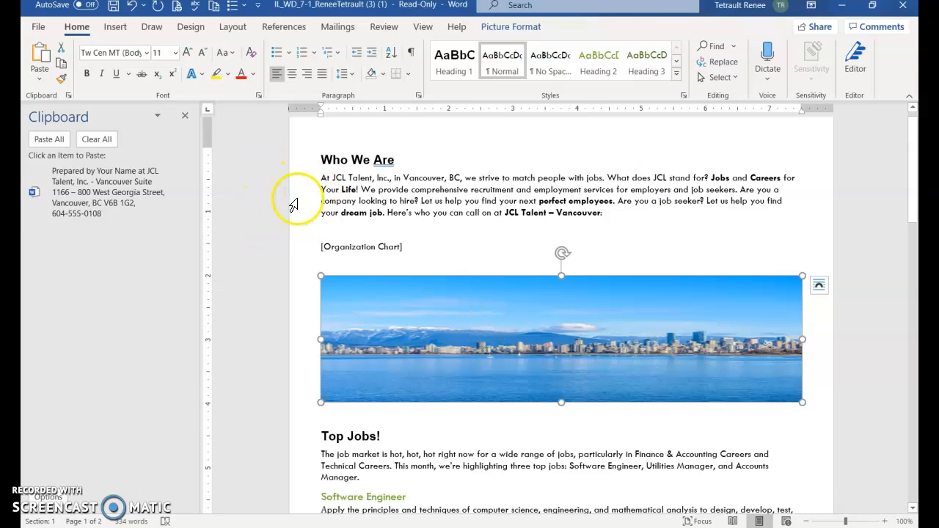
left_click(62, 47)
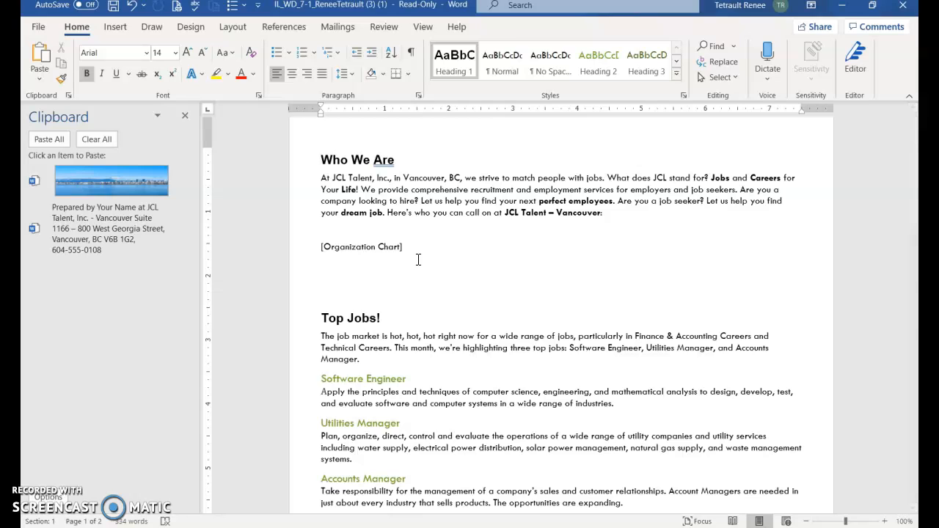
Step: Add blank space above the "Who We Are" heading and paste the skyline picture there from the clipboard
key("Return")
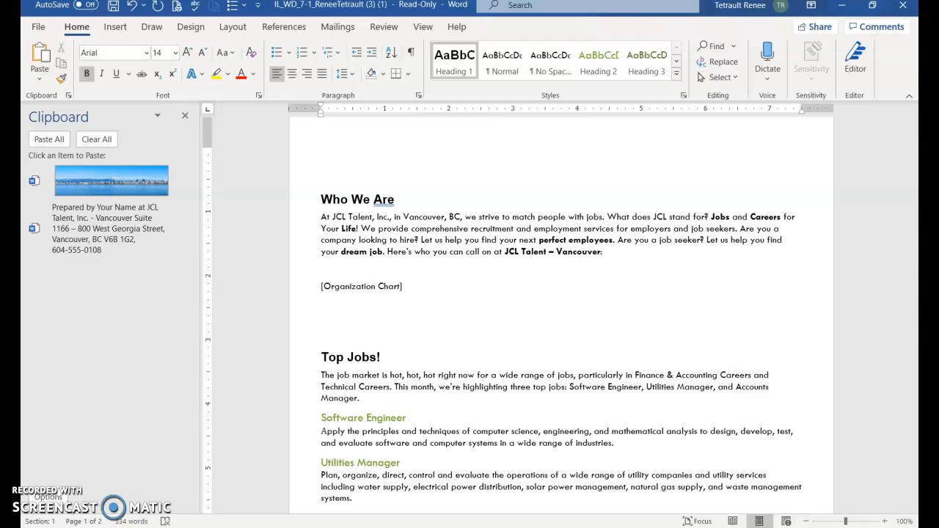
left_click(342, 152)
left_click(327, 164)
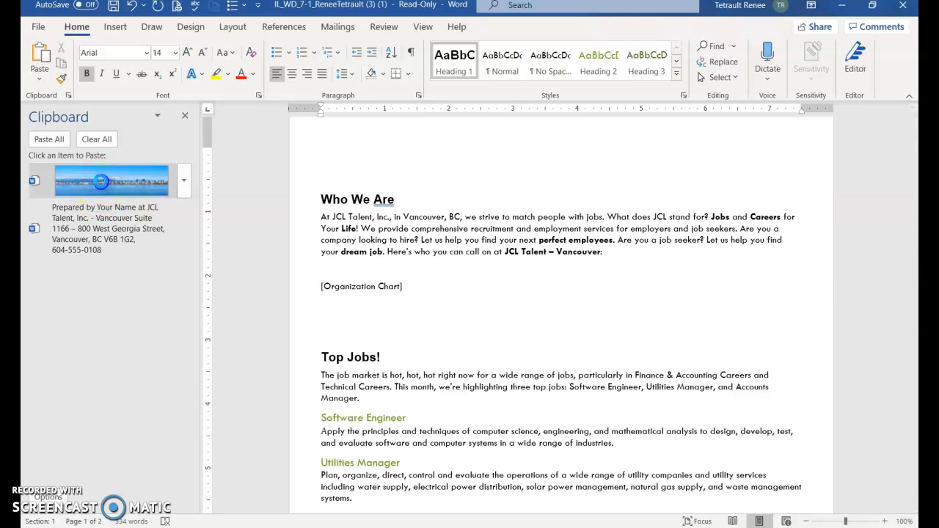
left_click(101, 181)
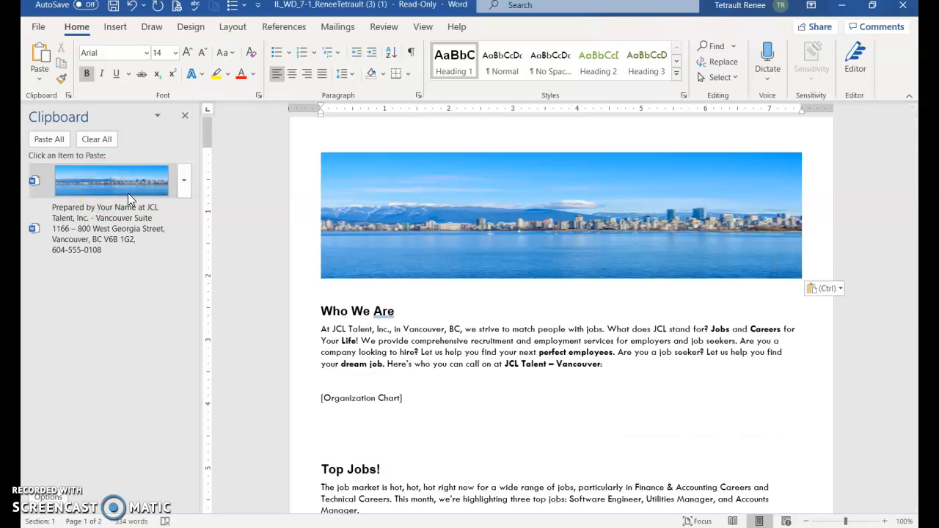
Step: Insert a Blank footer, paste the two cut contact lines into it, and remove the extra empty line
left_click(113, 28)
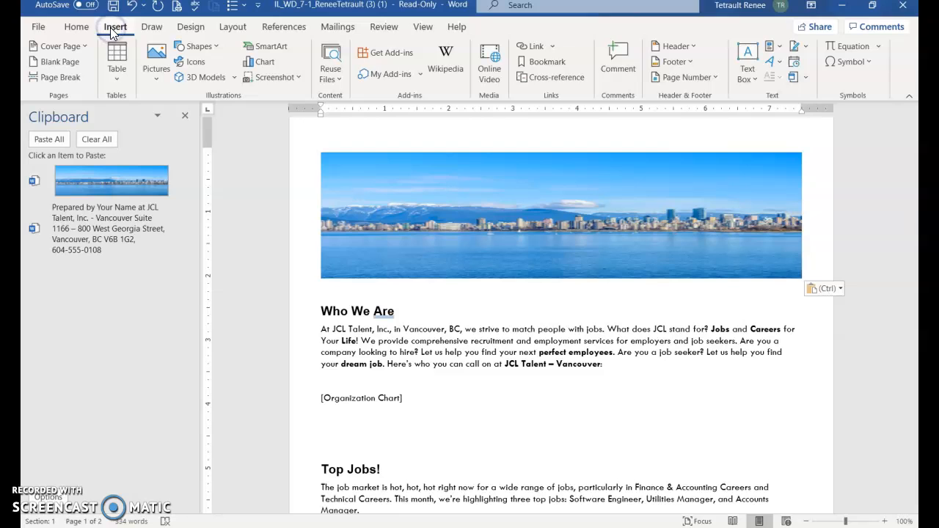
left_click(663, 61)
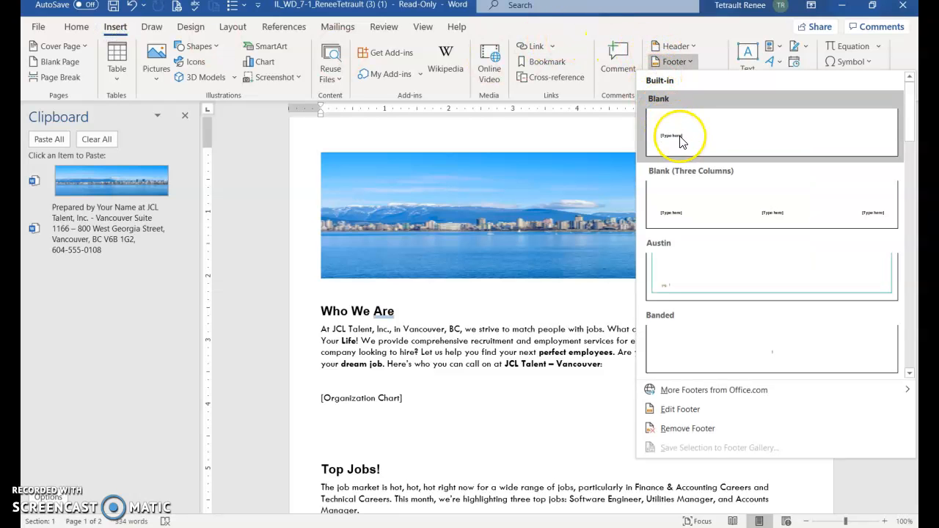
left_click(680, 140)
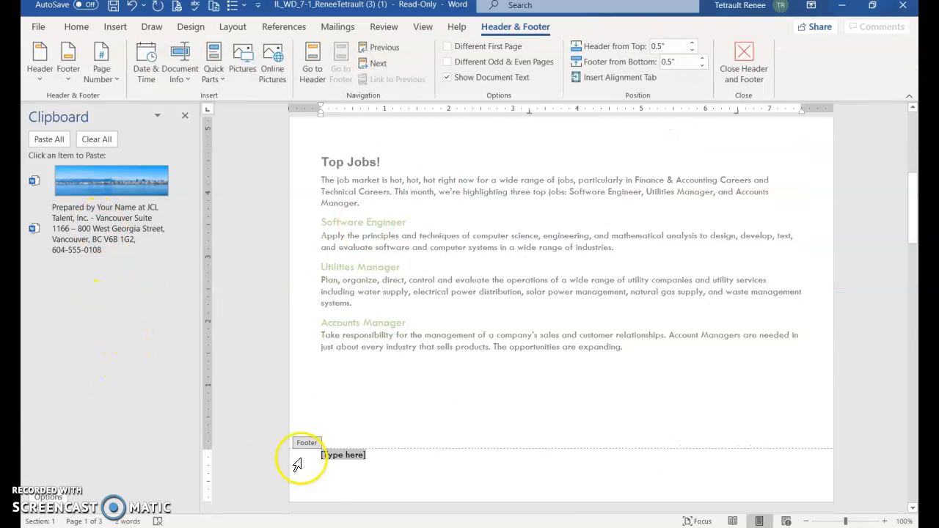
left_click(92, 234)
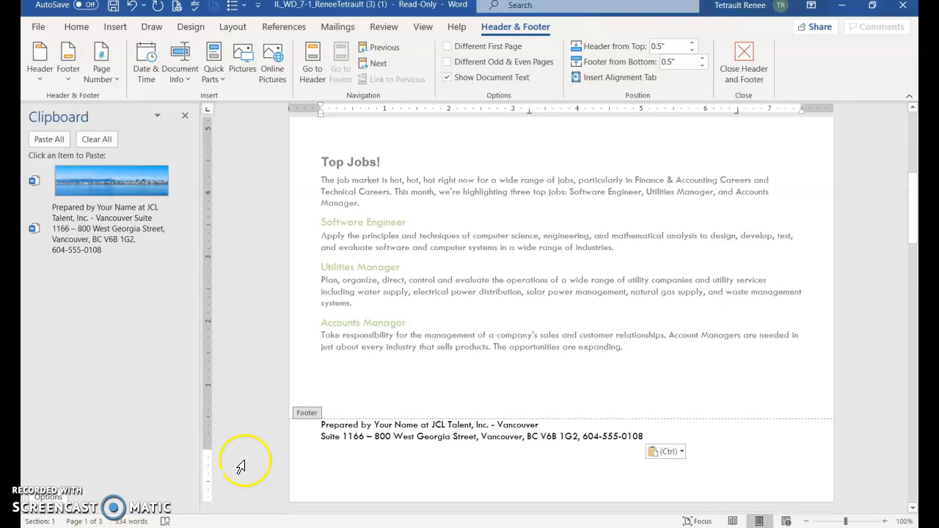
key("BackSpace")
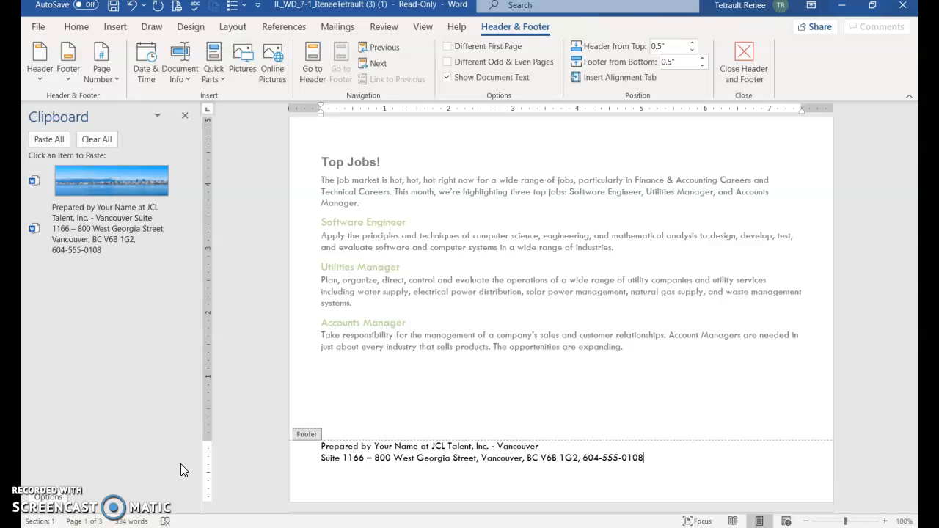
Step: Center the footer text, replace "Your Name" with the preparer's full name, and close the footer
key("ctrl+e")
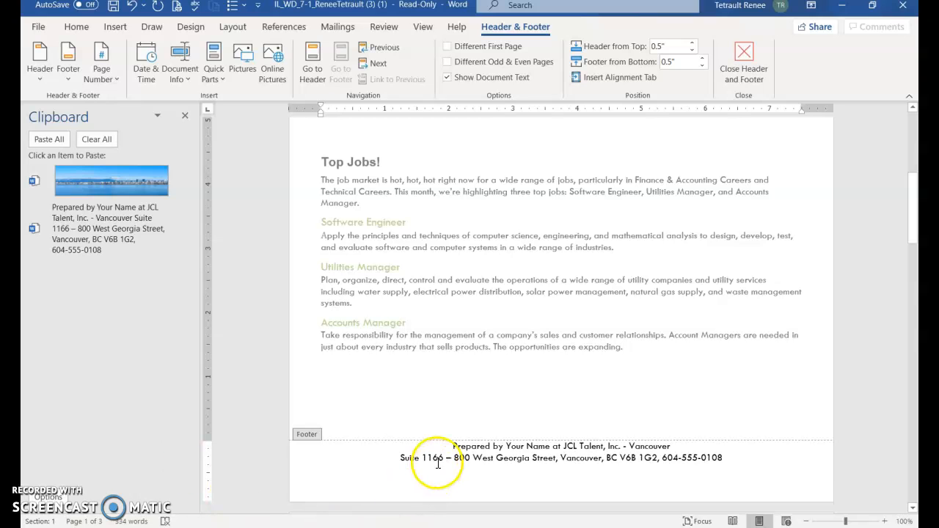
left_click(511, 446)
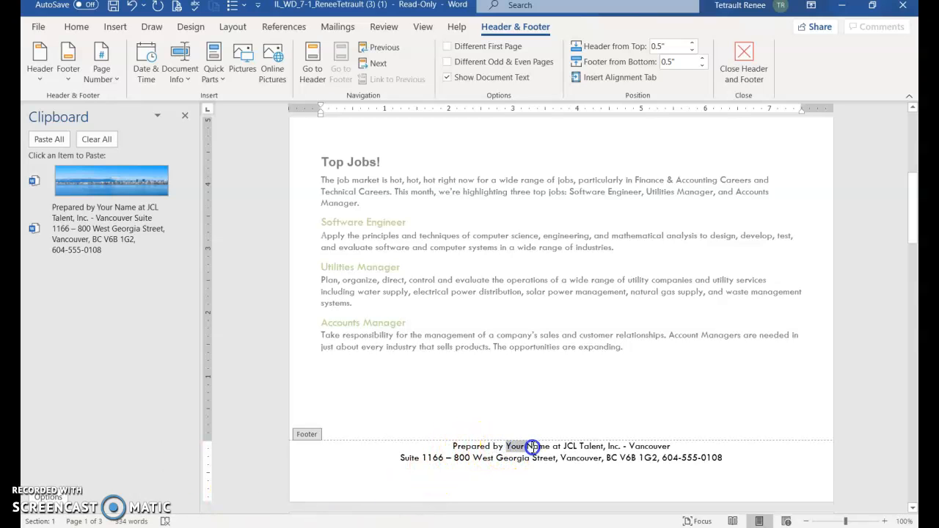
left_click_drag(545, 450, 551, 449)
type("Renee")
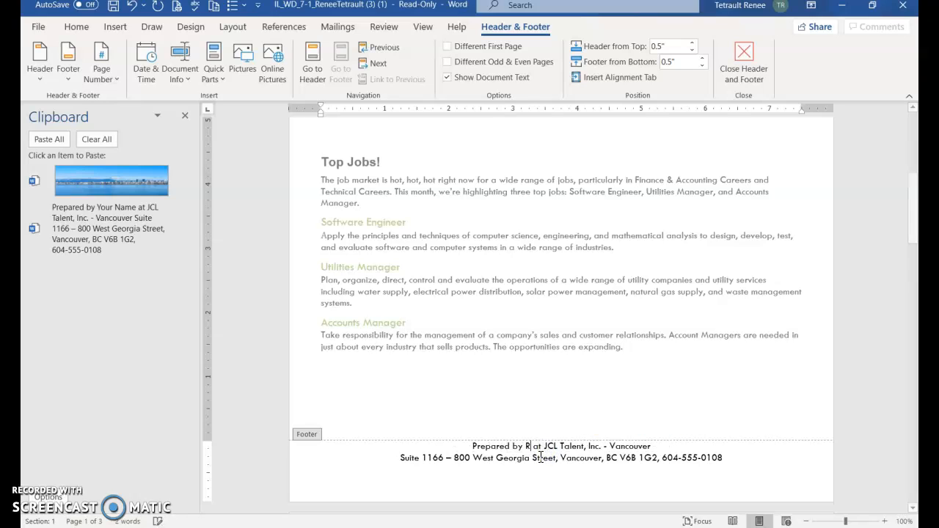
type(" Tetrault")
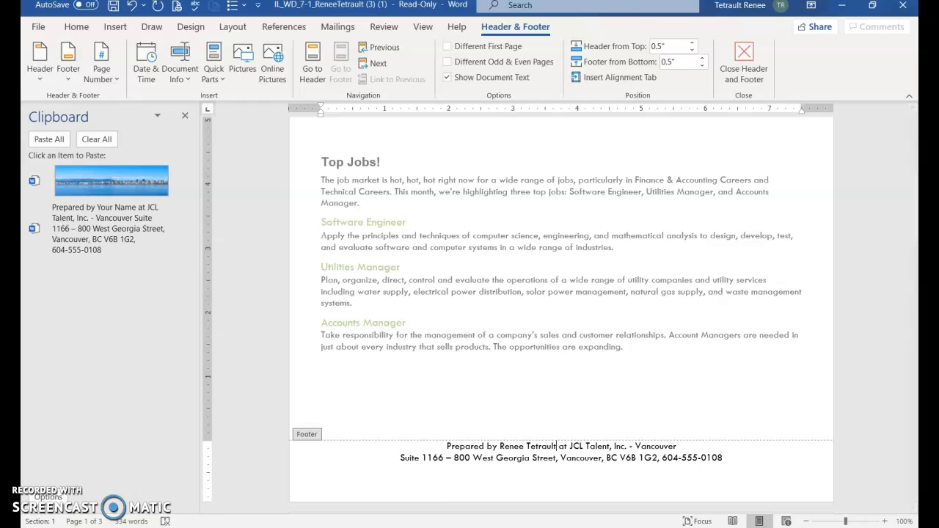
mouse_move(364, 527)
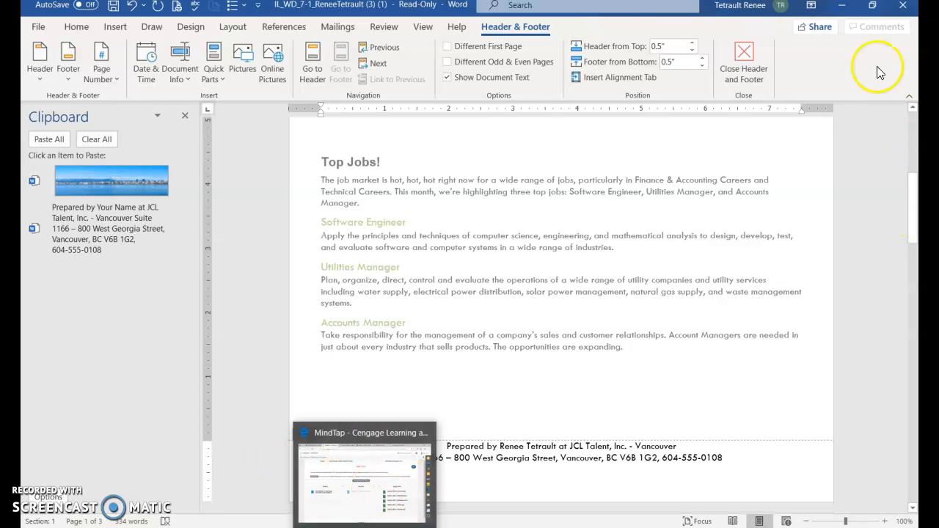
left_click(742, 43)
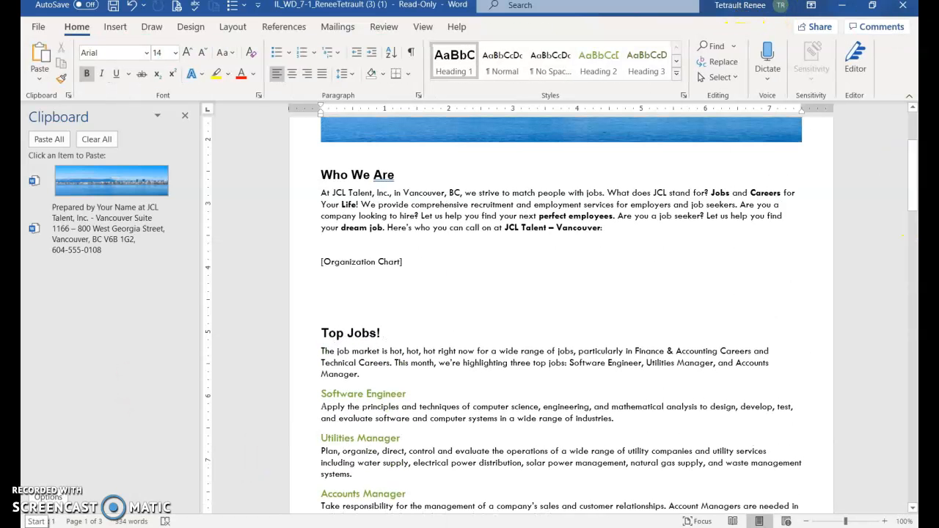
left_click(34, 527)
left_click(519, 510)
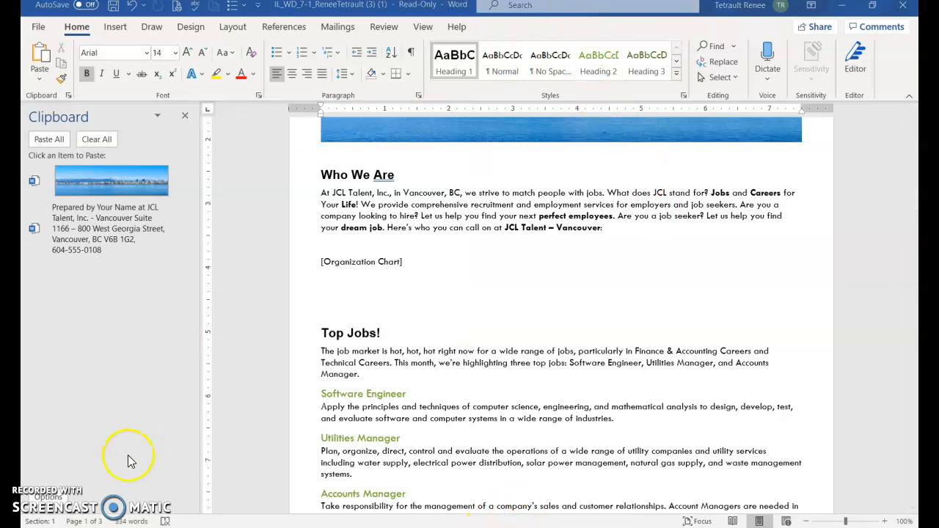
Step: Examine the styles applied to the "Who We Are", "Top Jobs!" and "Software Engineer" headings and to the body paragraphs
left_click(327, 315)
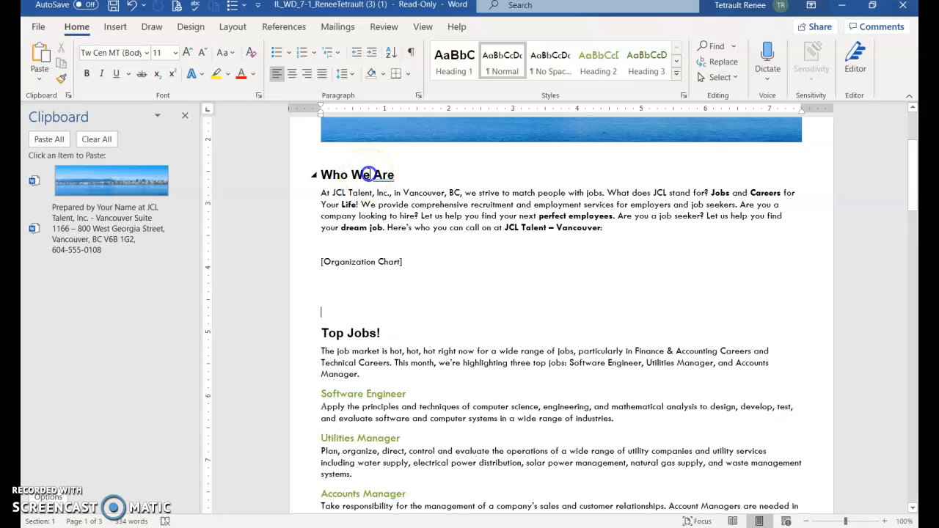
left_click(368, 174)
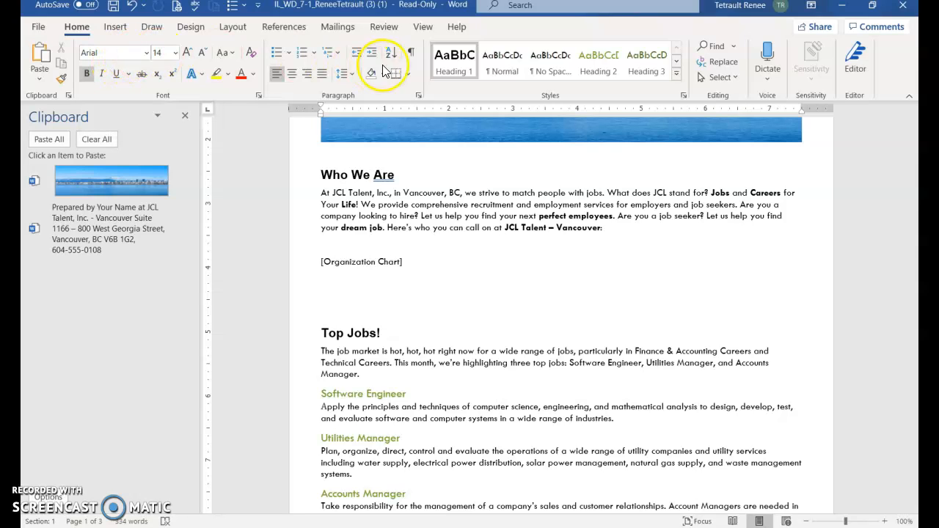
left_click(410, 204)
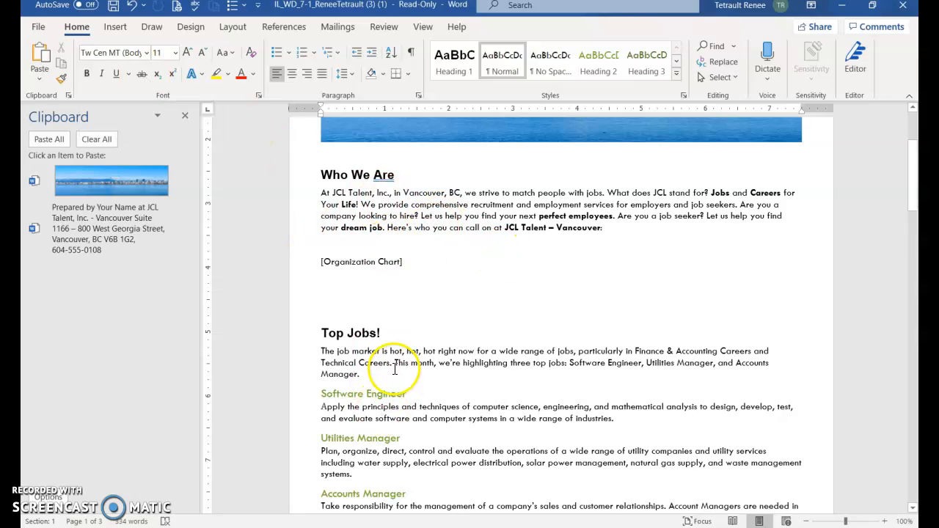
left_click(456, 416)
left_click(478, 465)
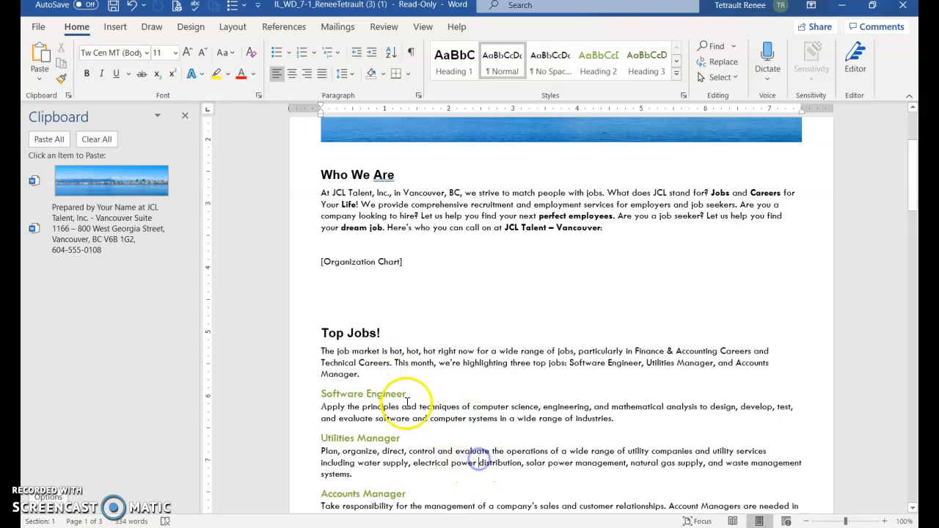
left_click(360, 394)
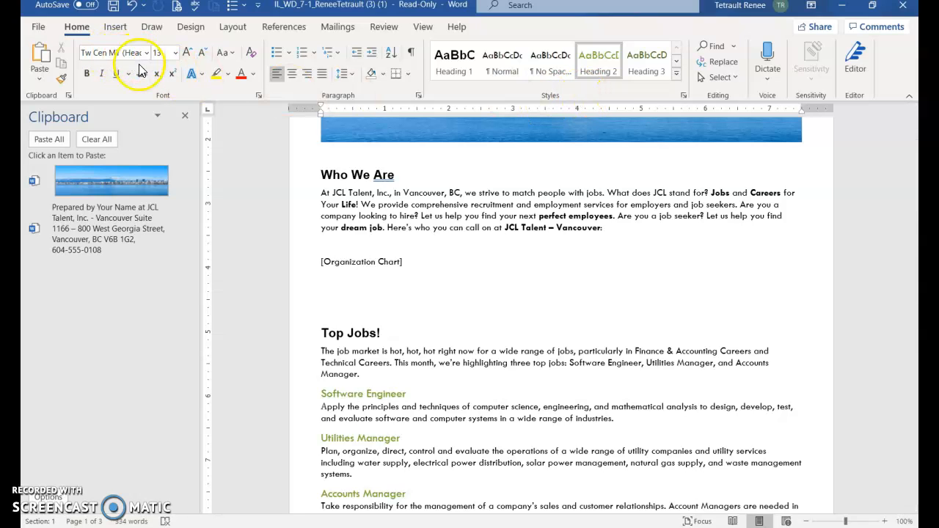
left_click(359, 342)
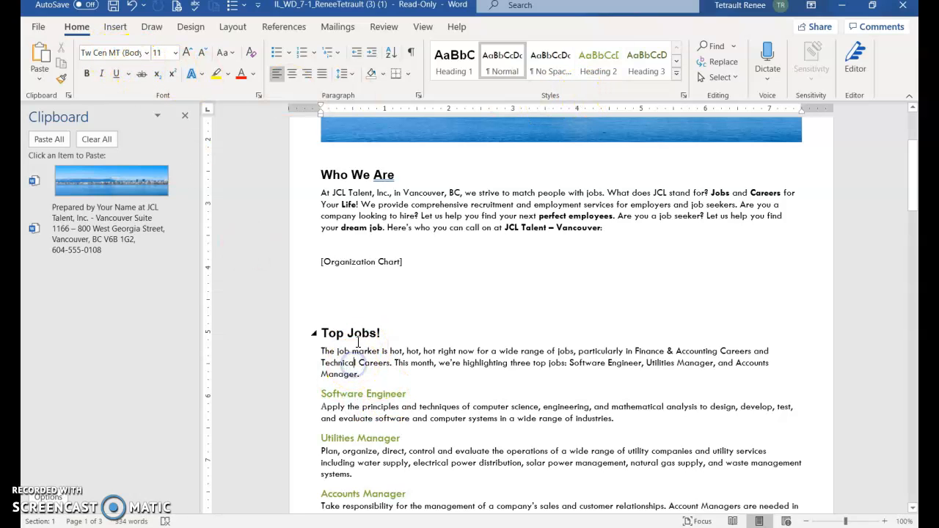
left_click(357, 338)
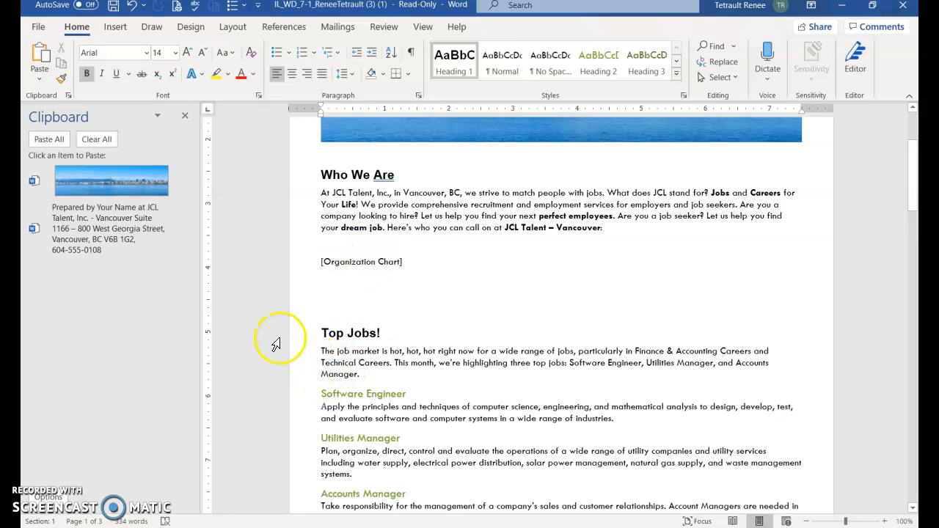
left_click(336, 305)
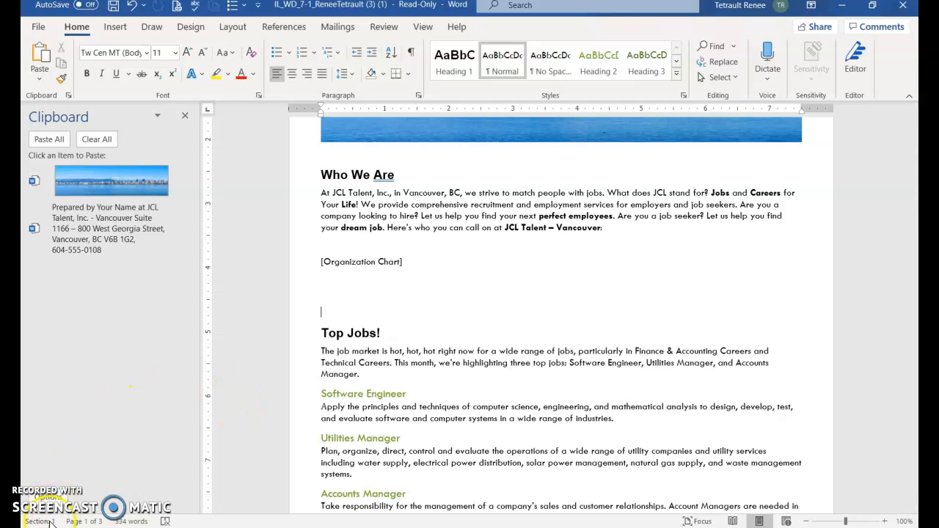
Step: Check the newsletter's current theme, keeping the insertion point on the blank line above the "Top Jobs!" heading
left_click(333, 313)
left_click(192, 27)
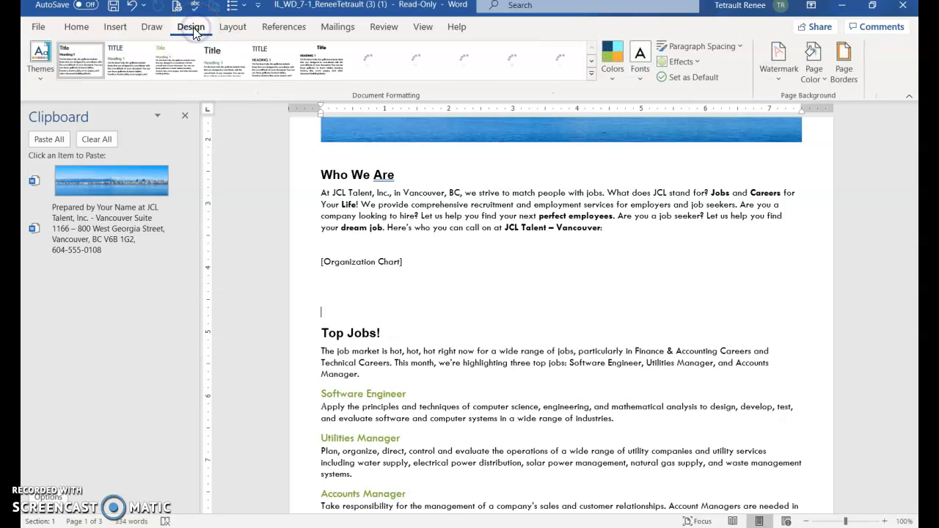
left_click(40, 58)
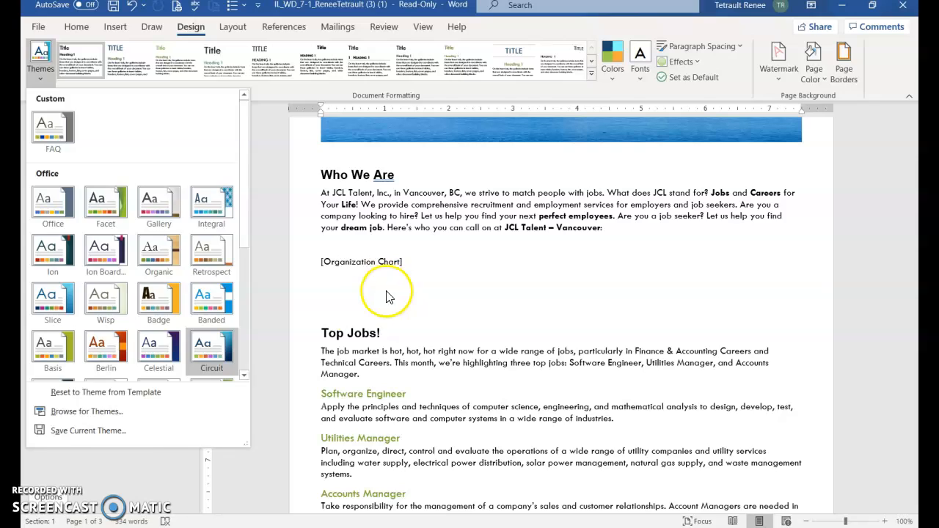
left_click(337, 312)
left_click(358, 311)
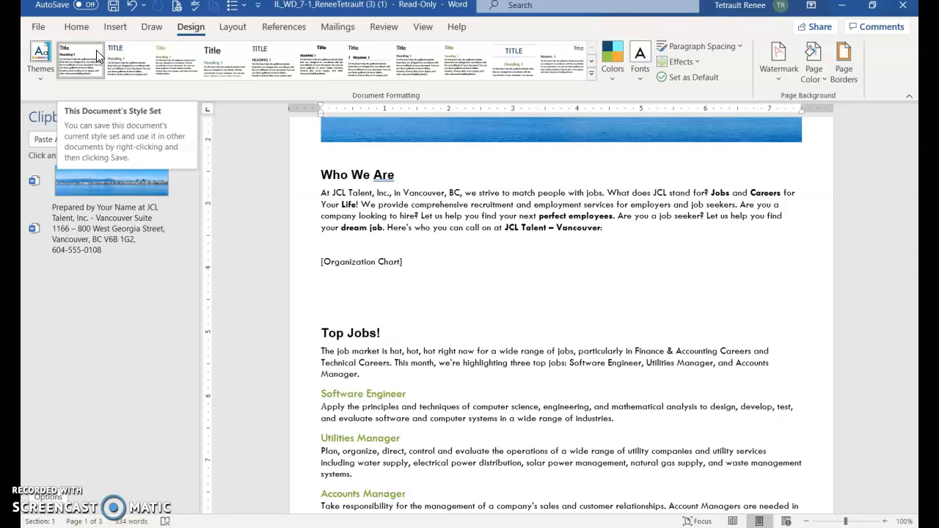
Step: Browse for a document to open, going from Documents through Word Fall 2020 Online and Word Student Data Files Fall 2020 to the Word_Intermediate_Mods04-07_Data folder
left_click(35, 28)
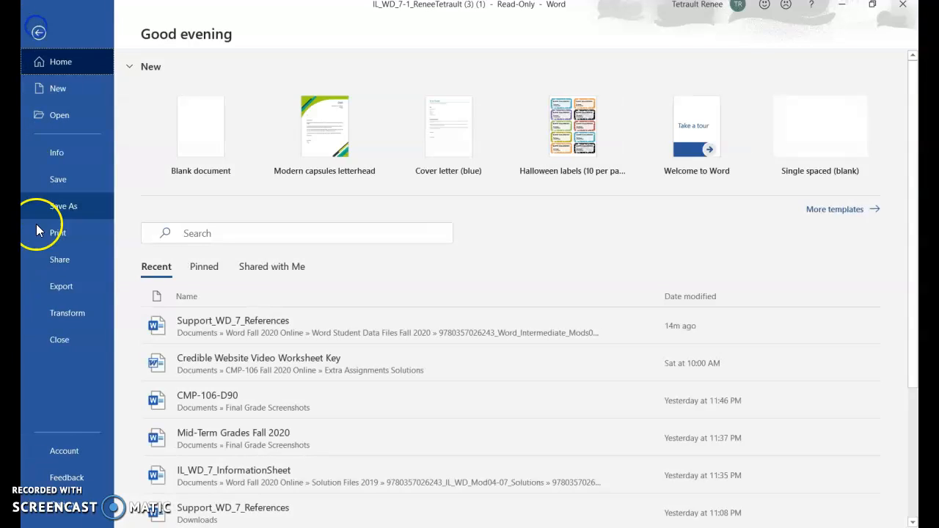
left_click(61, 115)
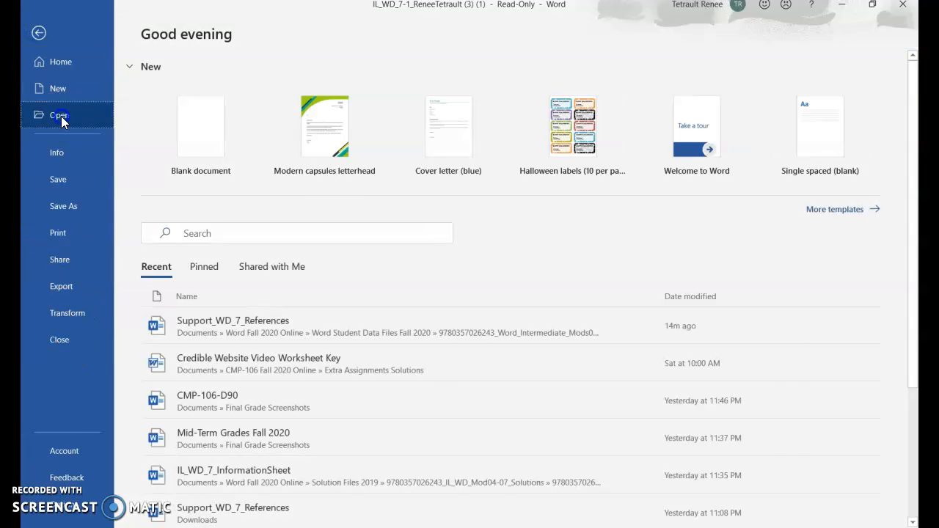
left_click(243, 348)
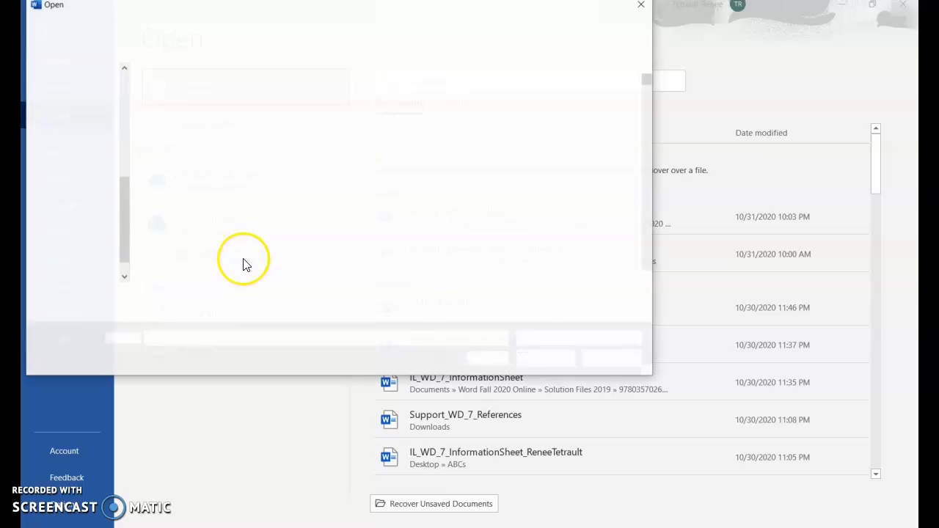
scroll(185, 236, "down", 3)
scroll(190, 242, "down", 15)
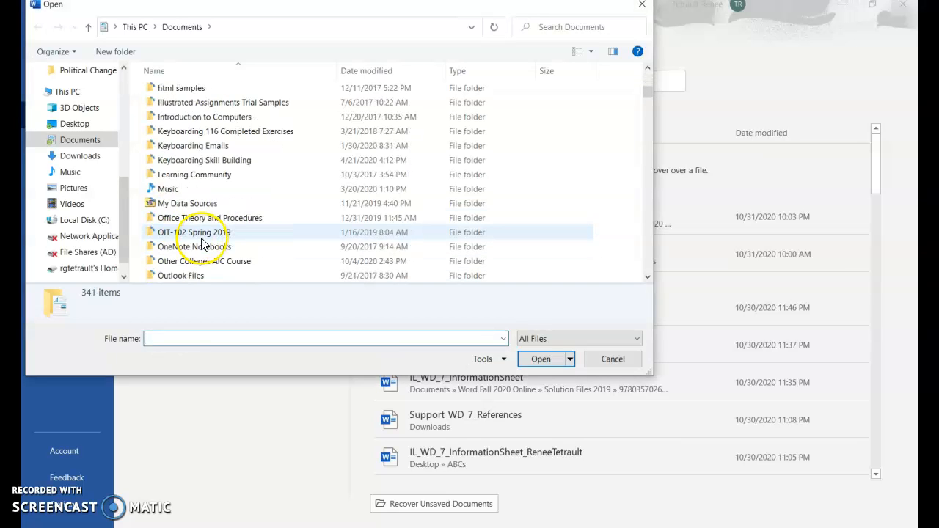
scroll(205, 249, "down", 1)
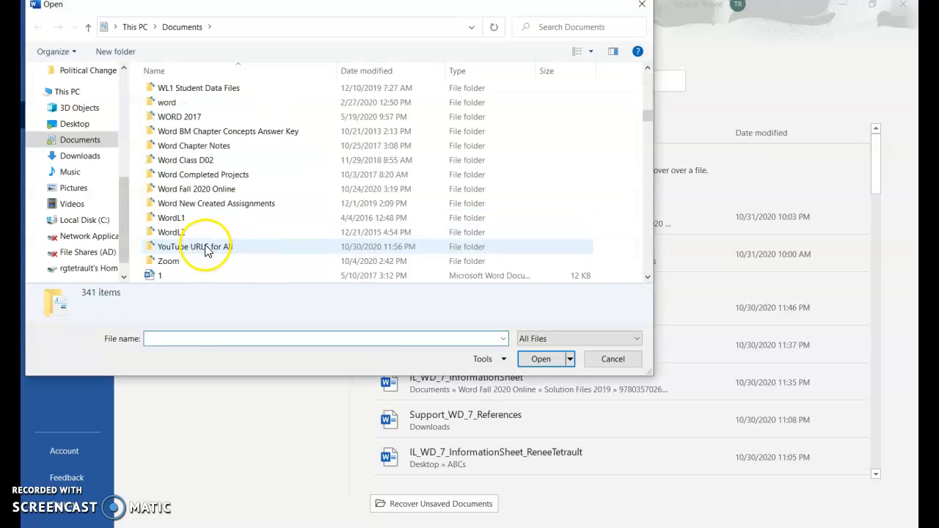
double_click(214, 186)
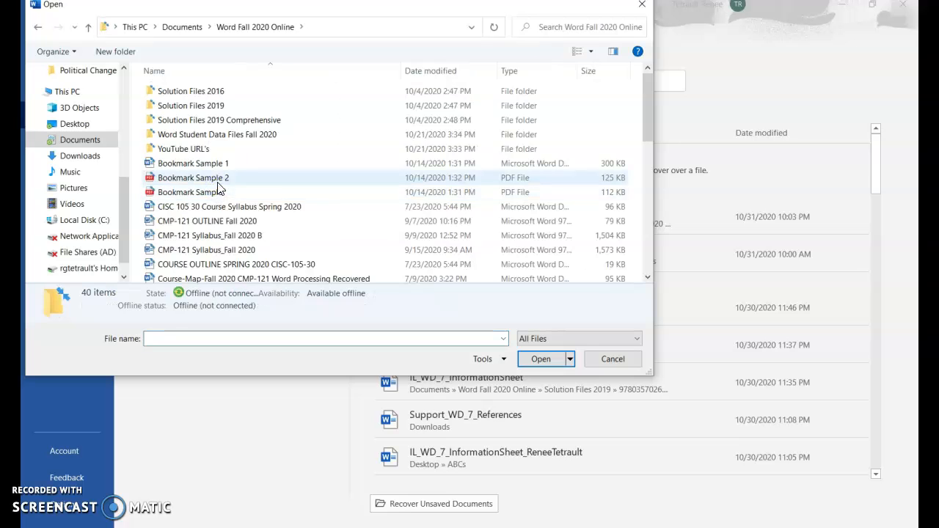
double_click(214, 133)
left_click(182, 123)
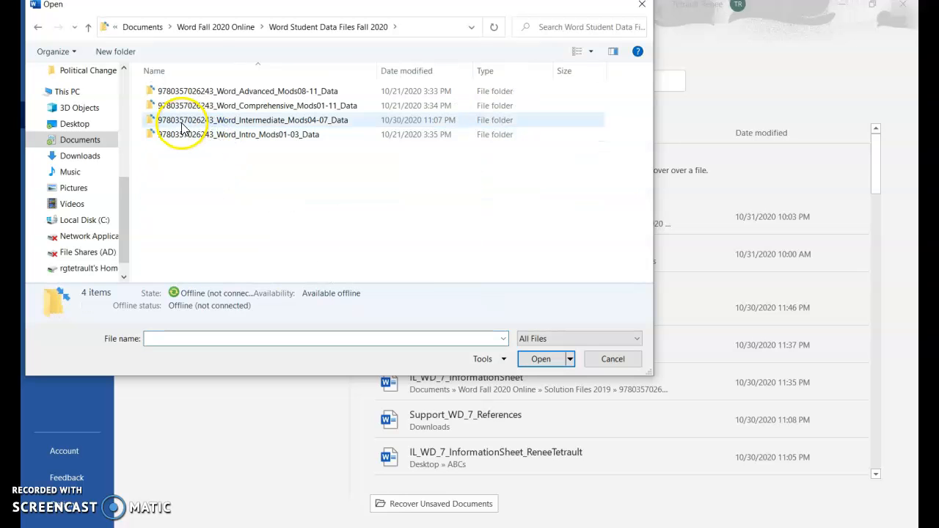
double_click(182, 124)
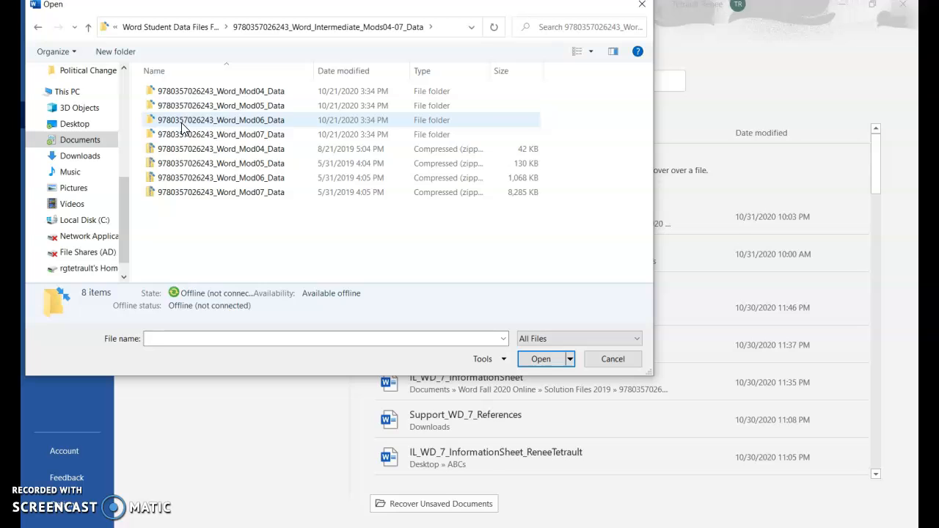
Step: Open the Support_WD_7_References document from the Word_Mod07_Data folder's Word7Data > Lessons subfolder
left_click(181, 135)
double_click(180, 135)
left_click(174, 94)
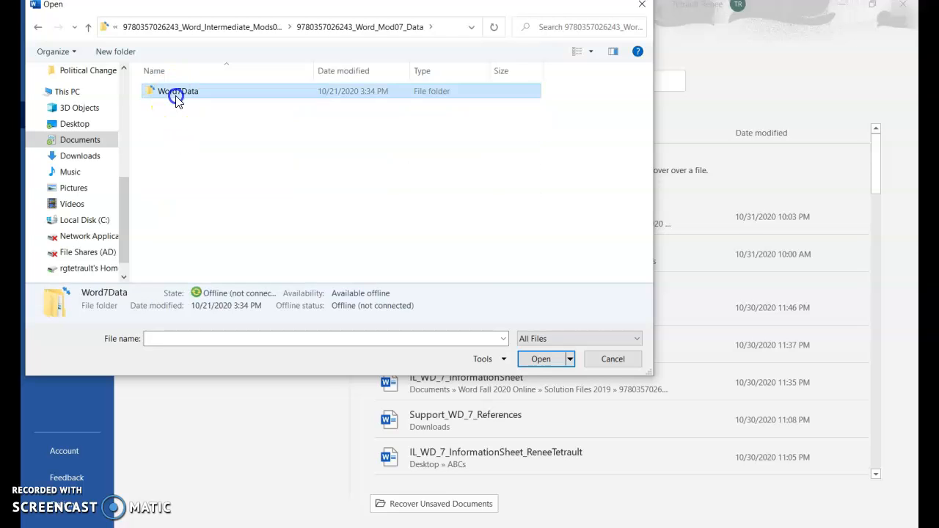
double_click(173, 94)
left_click(167, 119)
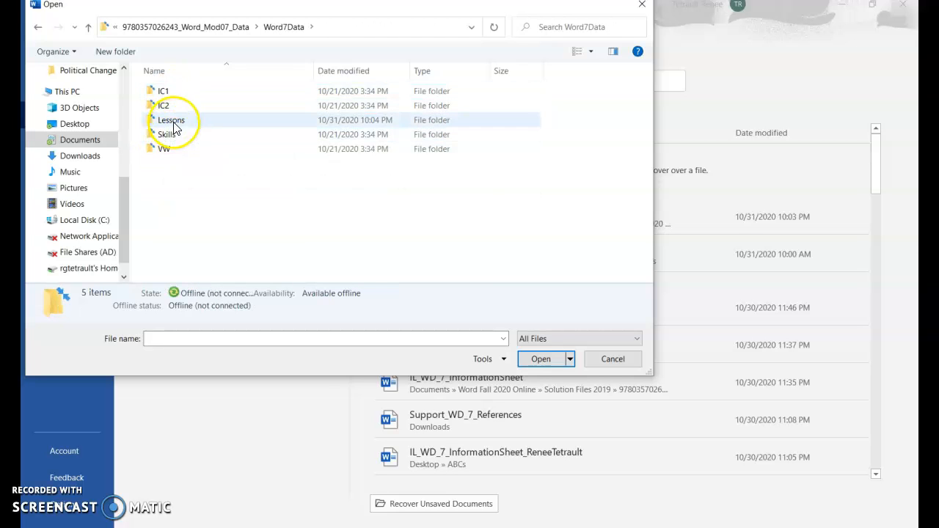
double_click(167, 119)
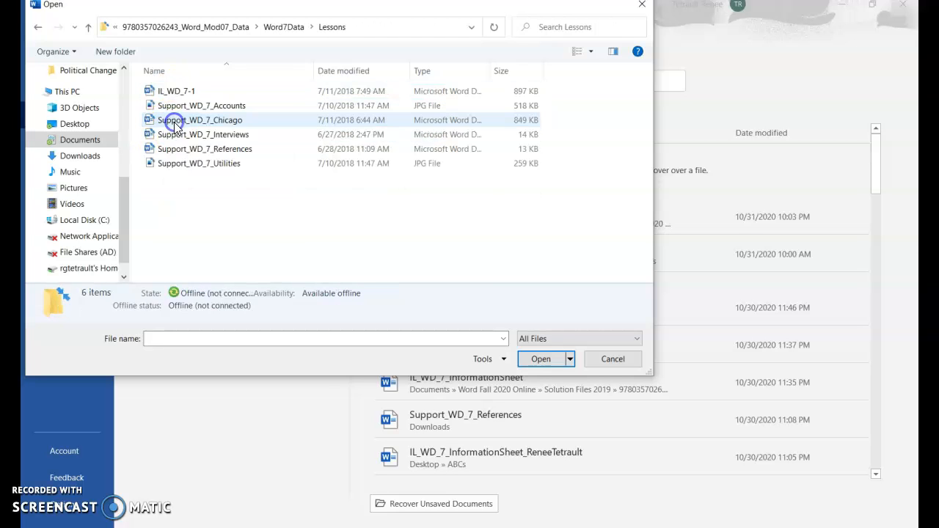
double_click(228, 149)
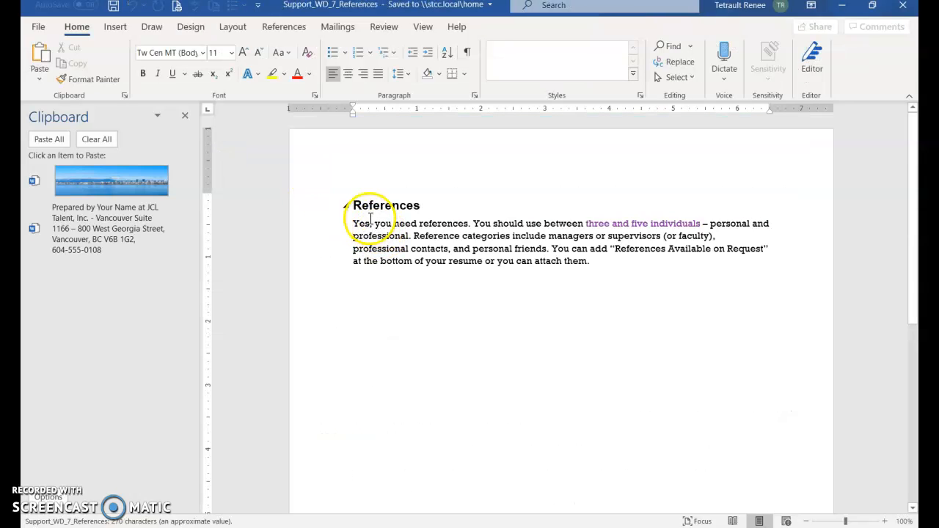
Step: Examine the styles of the "References" heading and its paragraph, and look through the theme gallery for this document's theme
left_click(382, 205)
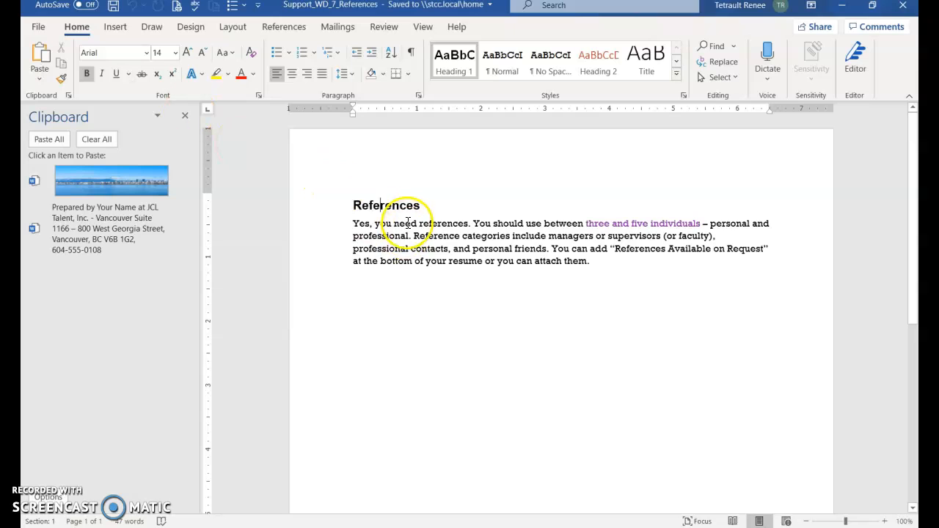
left_click(444, 238)
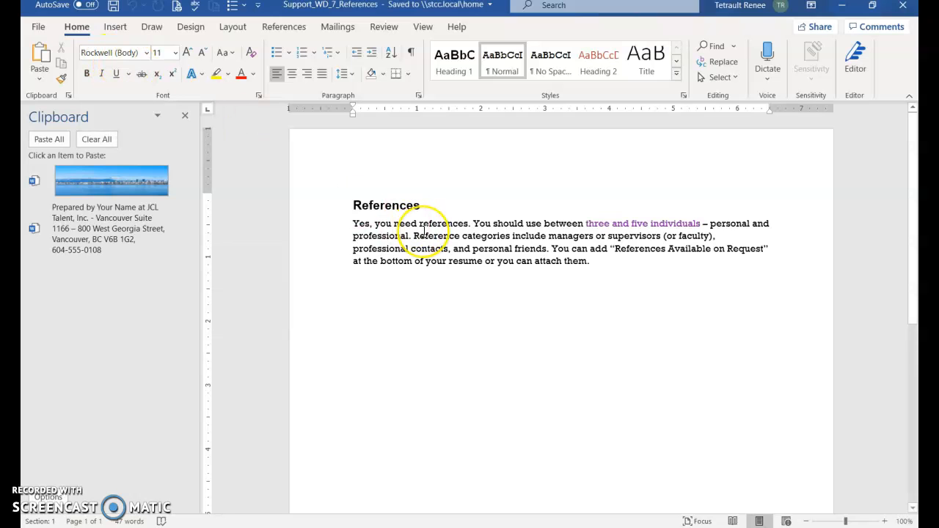
left_click(190, 26)
left_click(40, 60)
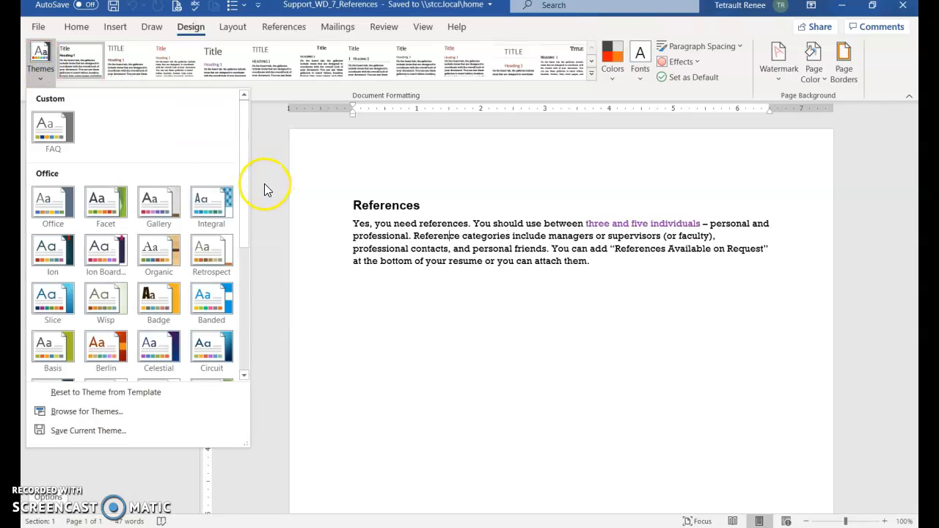
left_click_drag(247, 202, 251, 227)
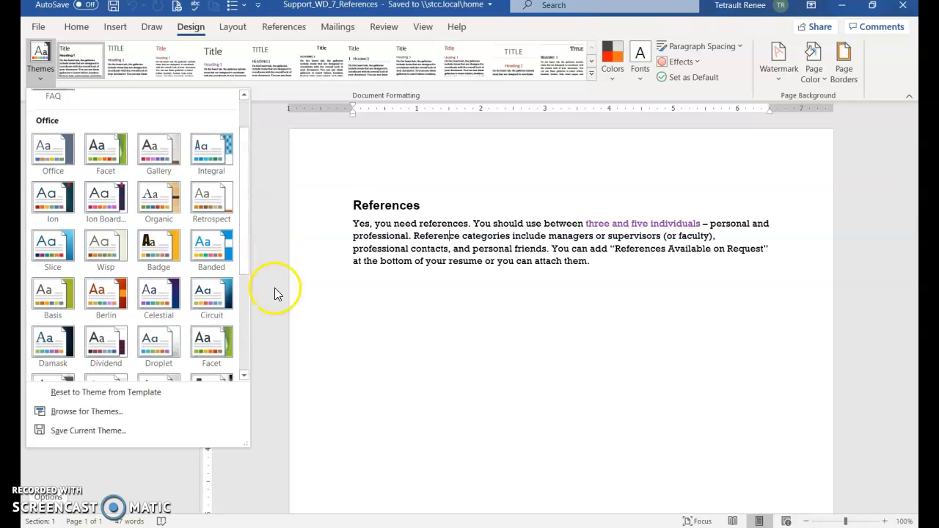
scroll(289, 305, "down", 1)
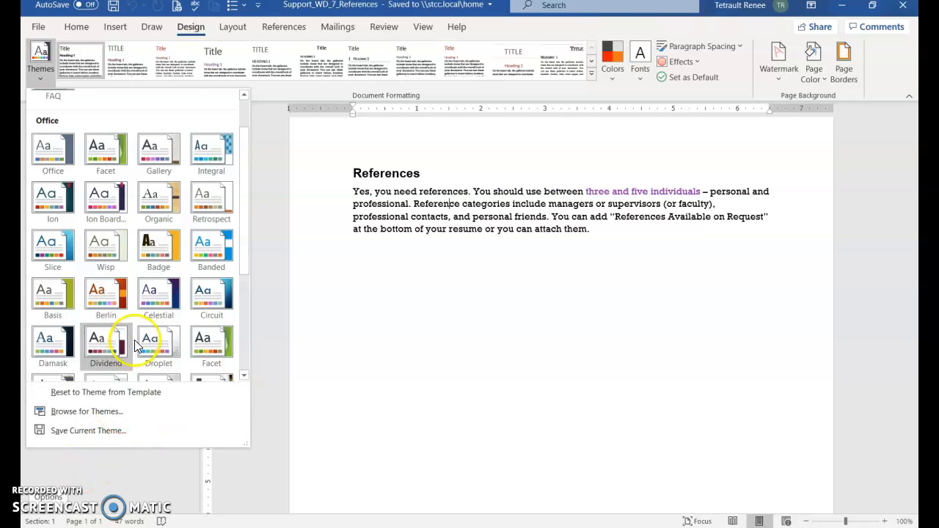
scroll(136, 346, "down", 3)
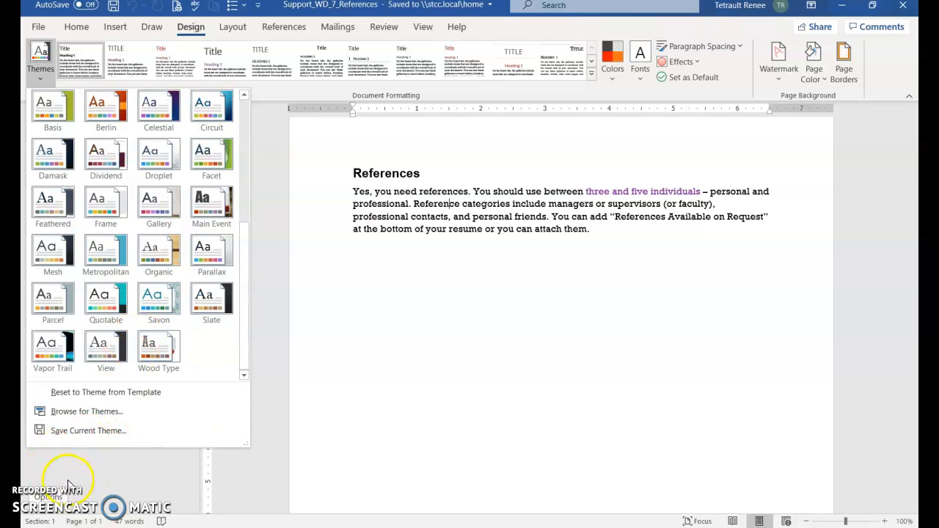
left_click(367, 231)
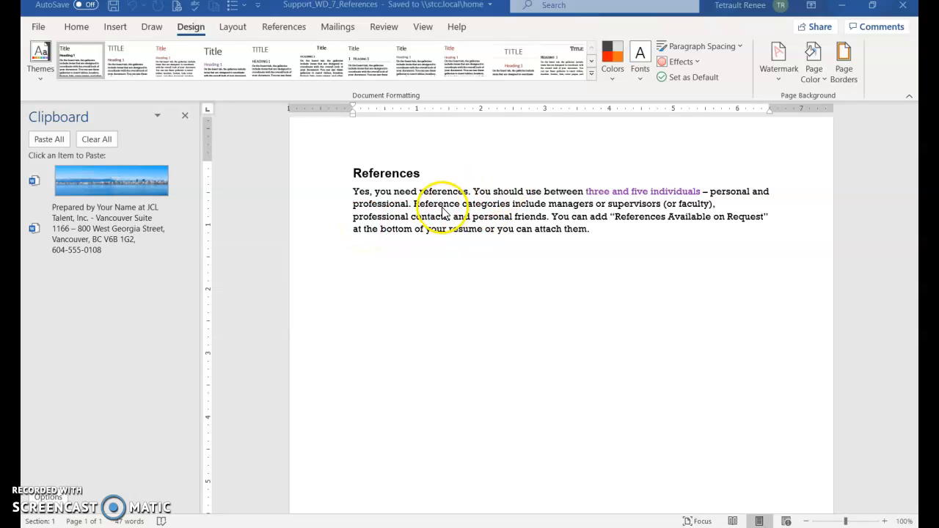
Step: Copy the entire contents of the Support_WD_7_References document to the clipboard
left_click(393, 194)
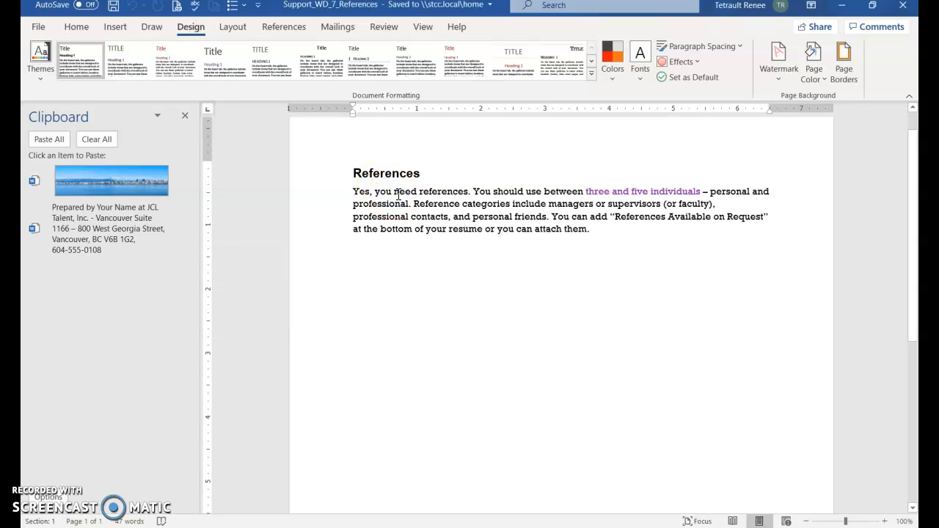
key("ctrl+a")
left_click(77, 27)
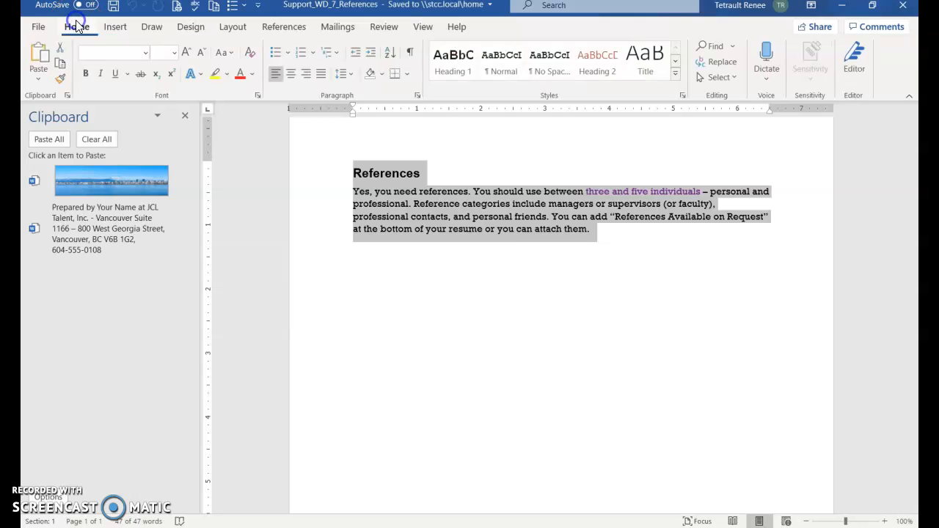
left_click(61, 63)
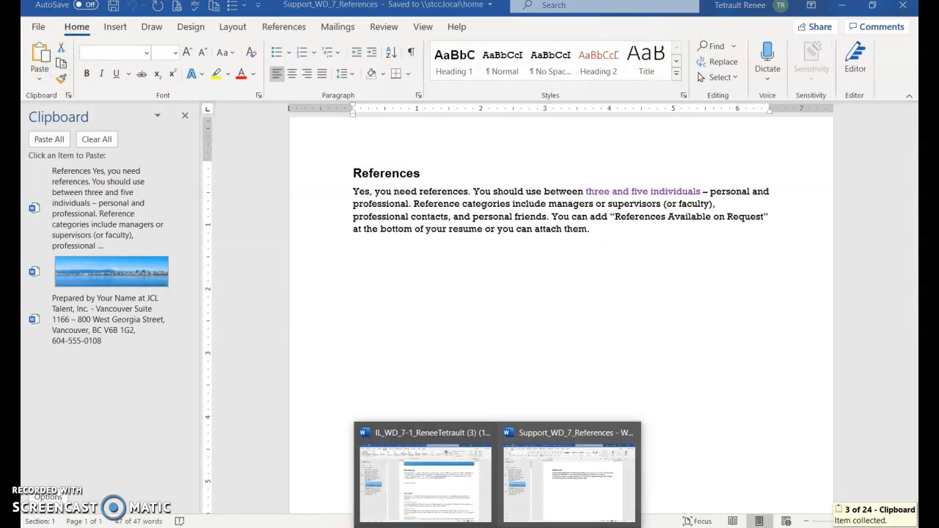
Step: Switch to the IL_WD_7-1 newsletter and paste the copied References text above "Top Jobs!" with the Use Destination Theme option
left_click(427, 486)
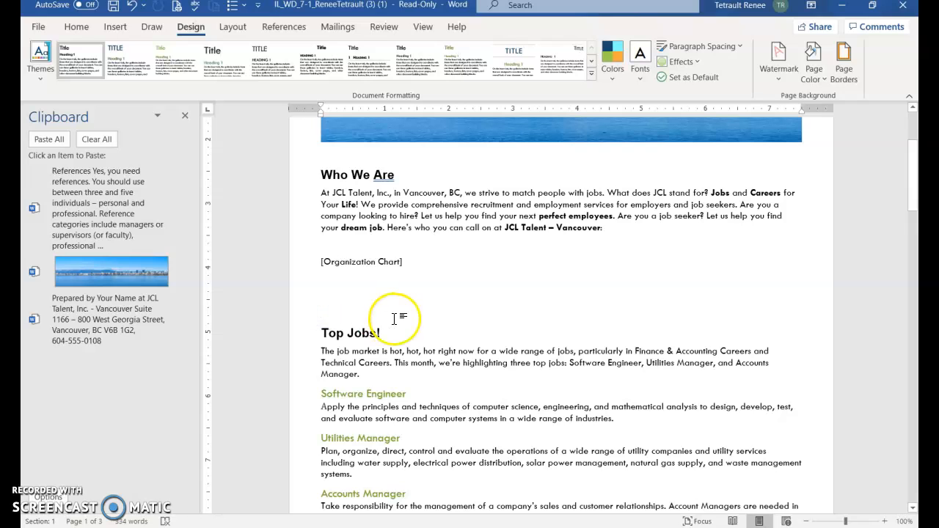
left_click(77, 26)
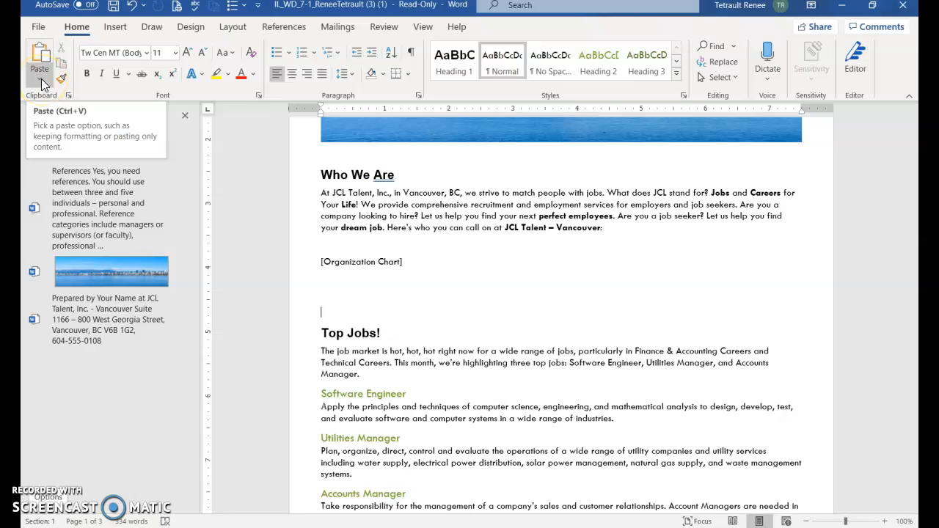
left_click(41, 79)
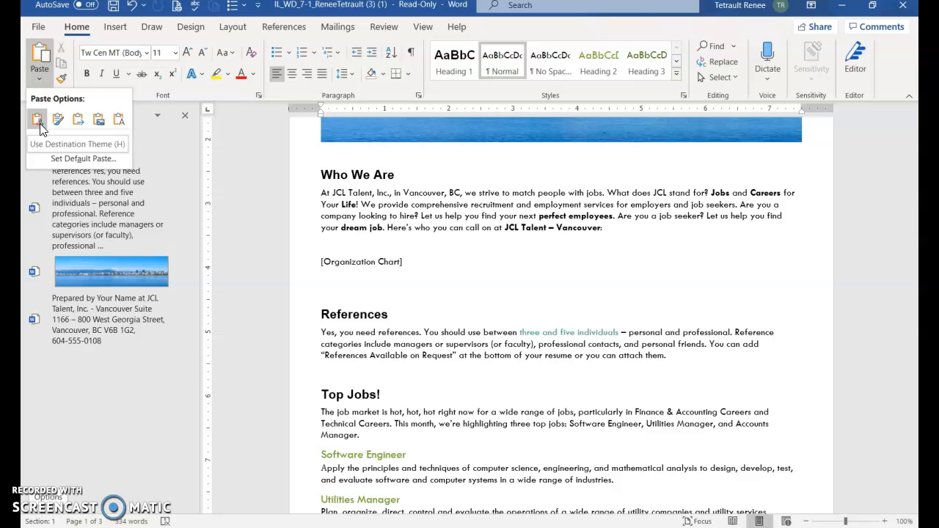
left_click(37, 121)
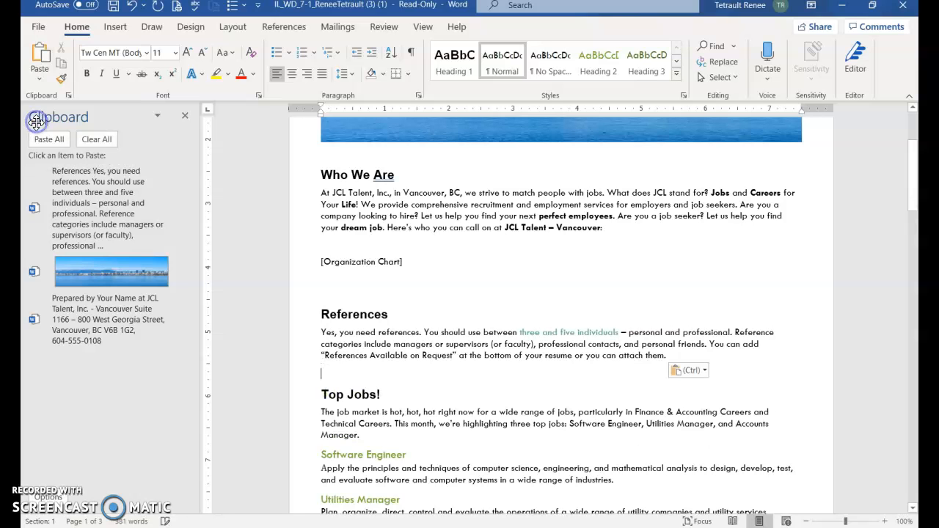
Step: Check the newsletter's theme against the pasted References paragraph
left_click(364, 341)
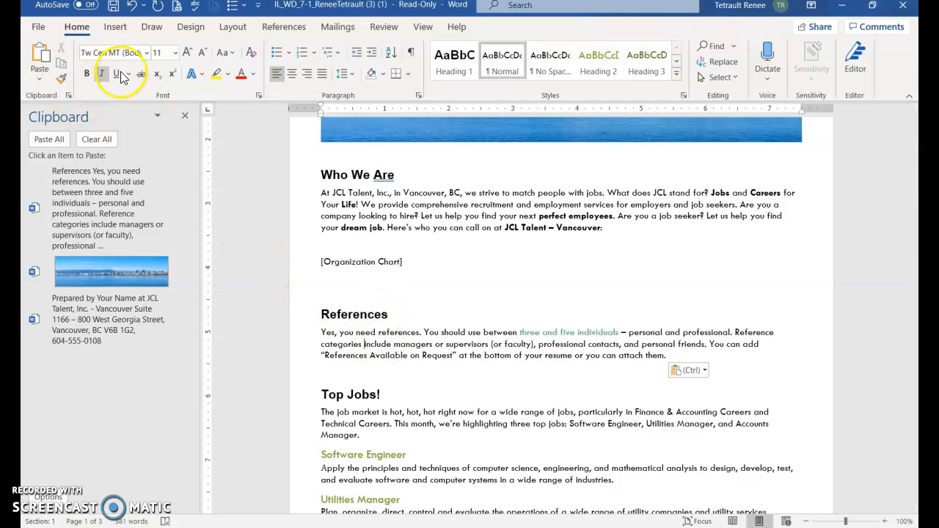
left_click(190, 28)
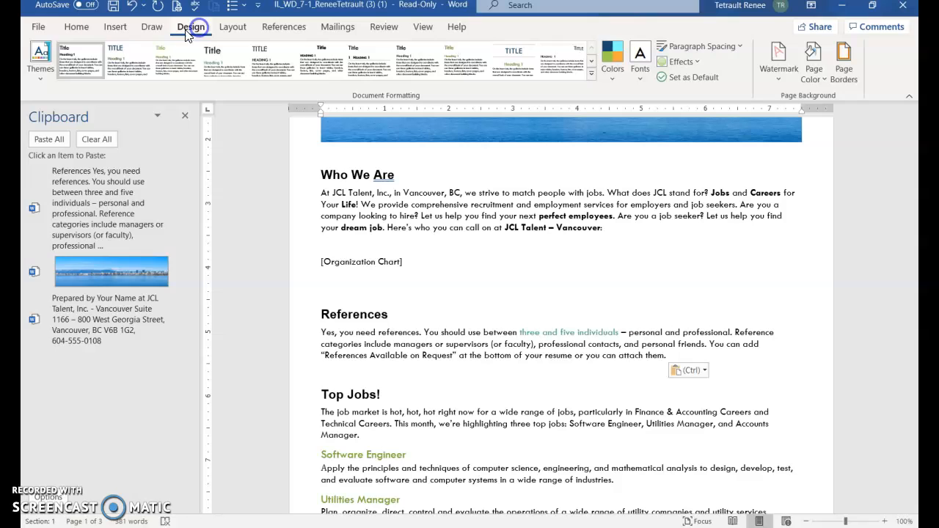
left_click(38, 54)
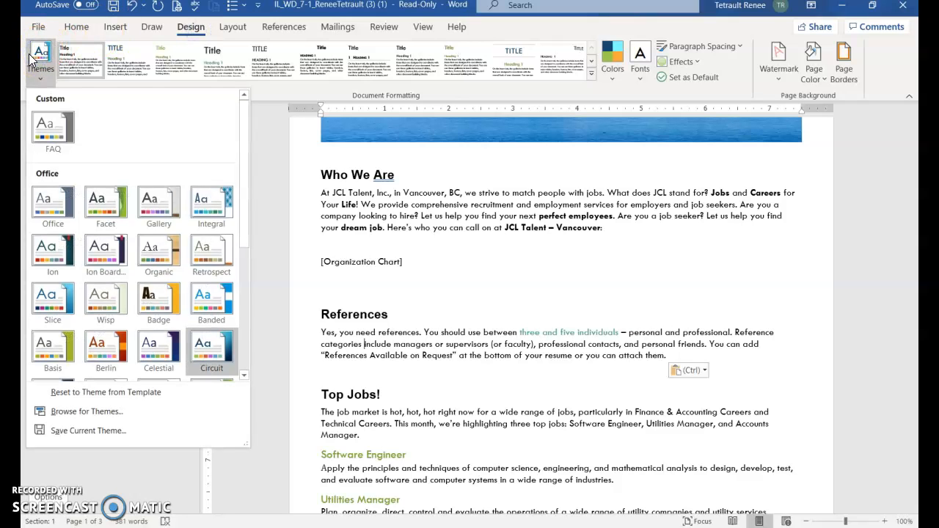
left_click(421, 255)
left_click(37, 527)
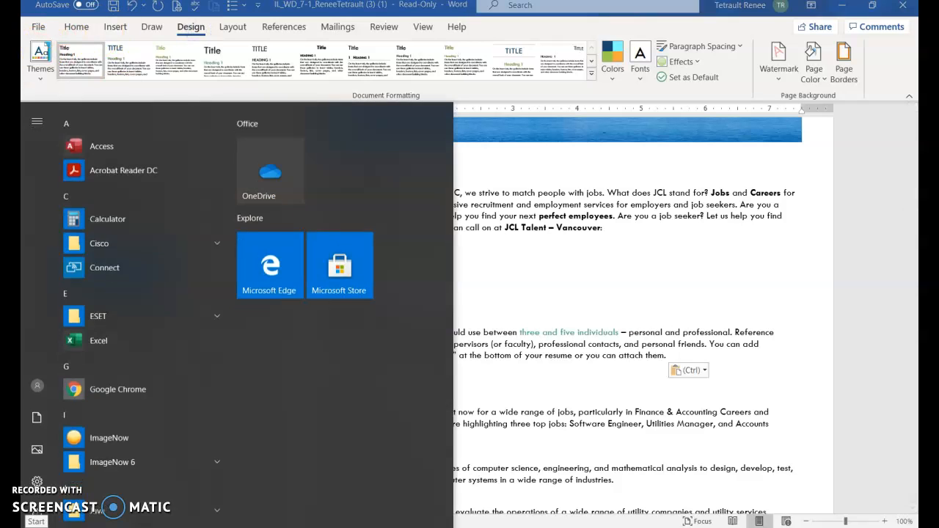
left_click(467, 522)
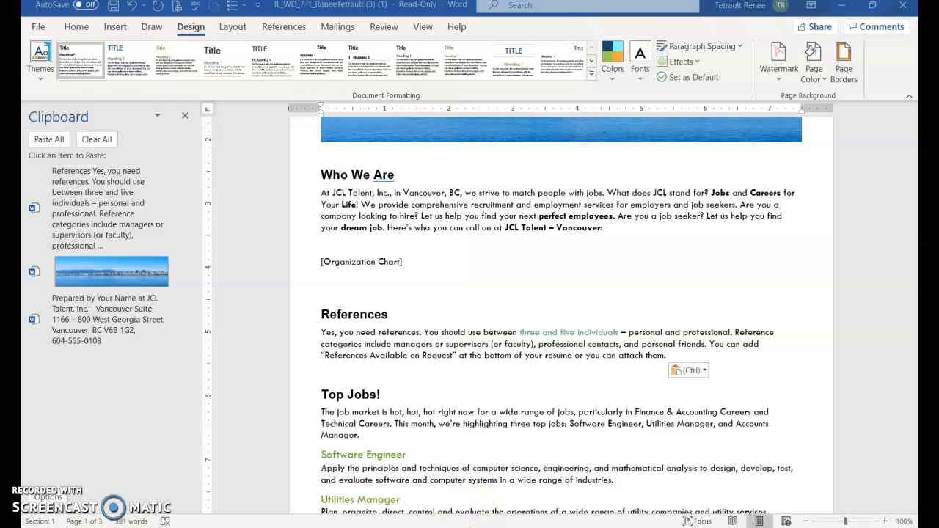
key("super")
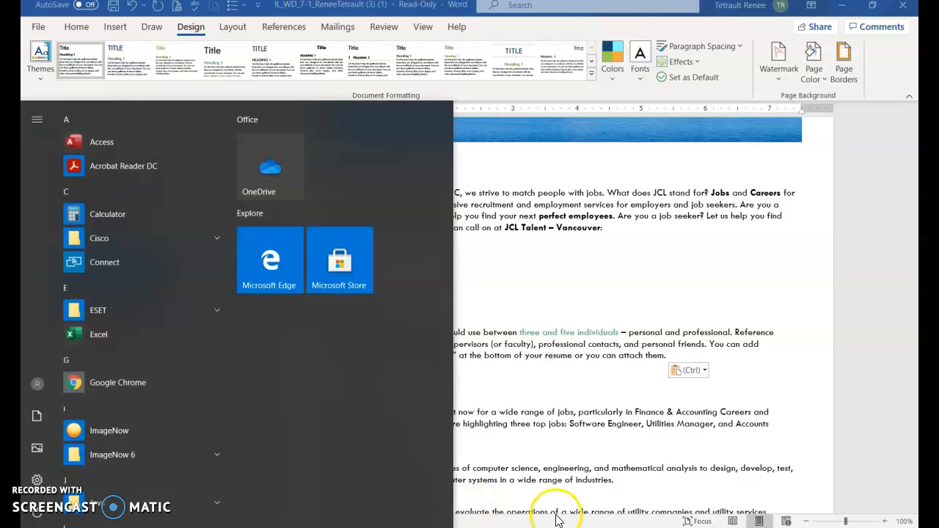
Step: Close the Clipboard pane and show the newsletter's formatting marks
left_click(329, 2)
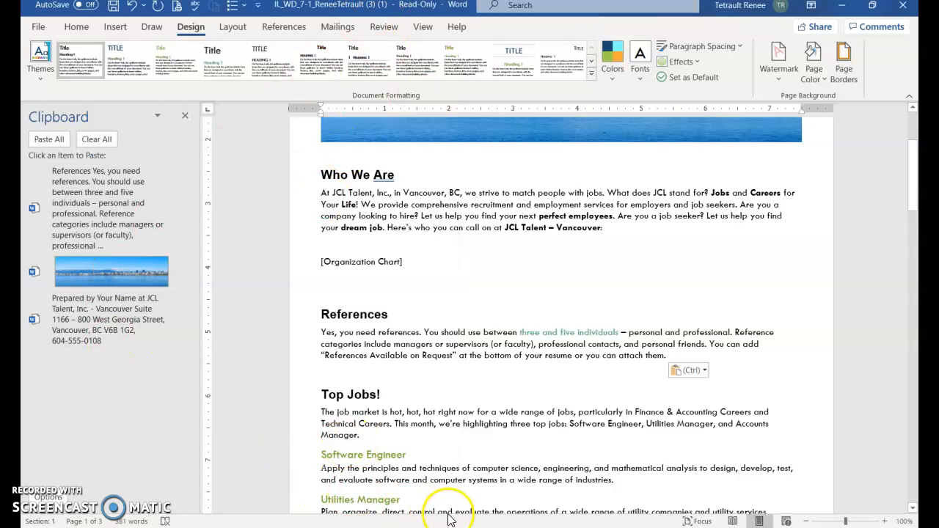
mouse_move(464, 527)
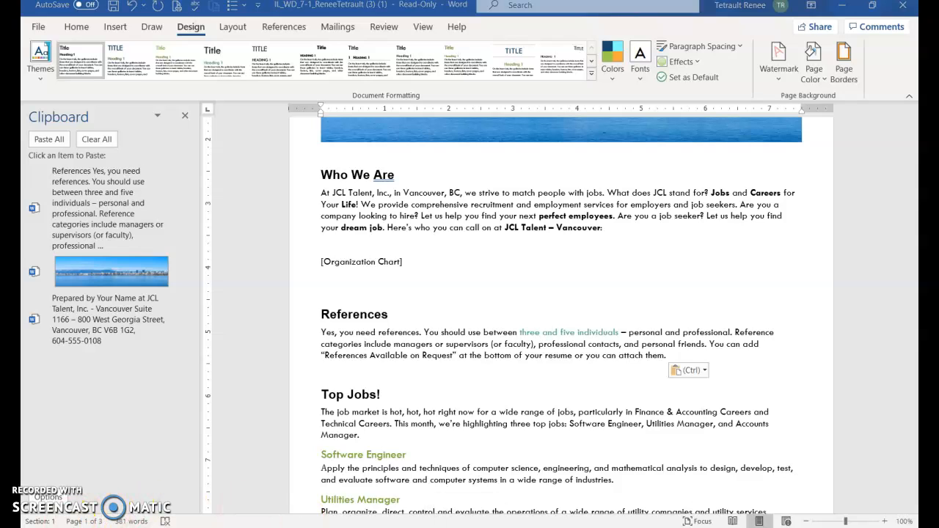
left_click(184, 116)
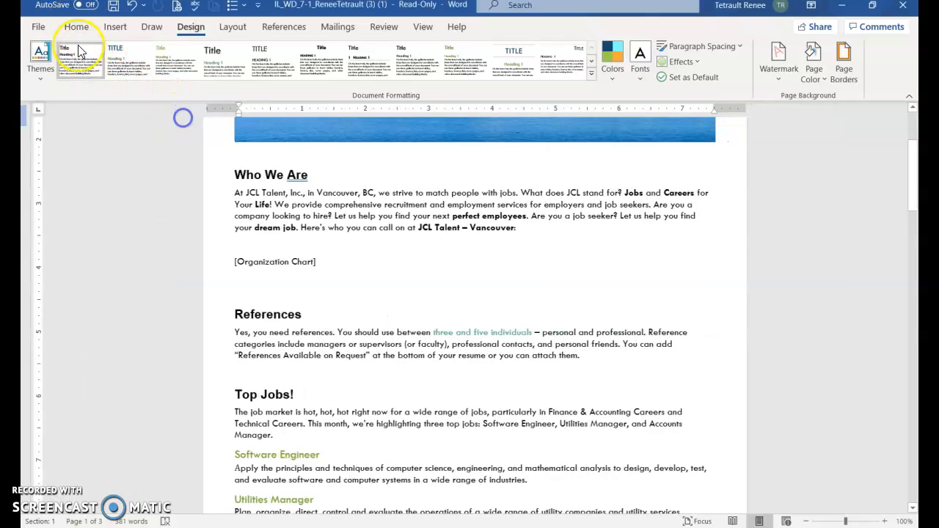
left_click(76, 26)
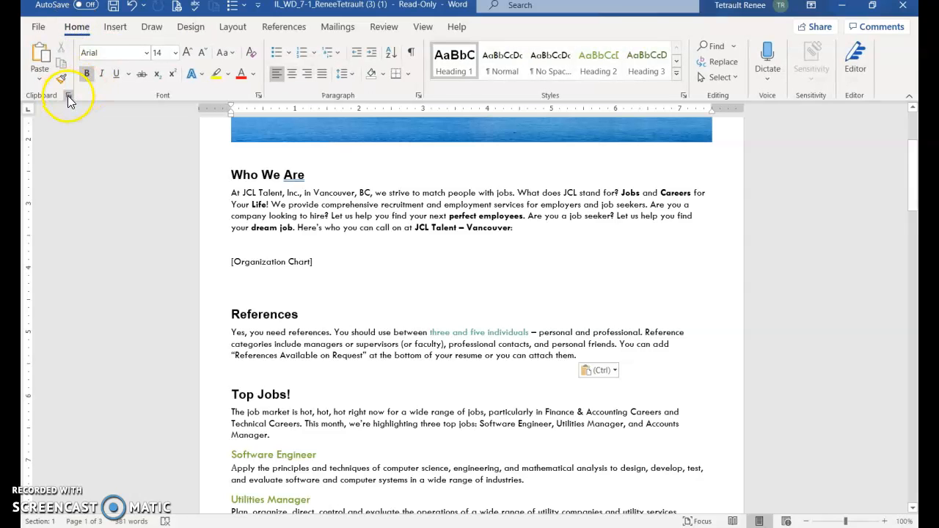
left_click(68, 97)
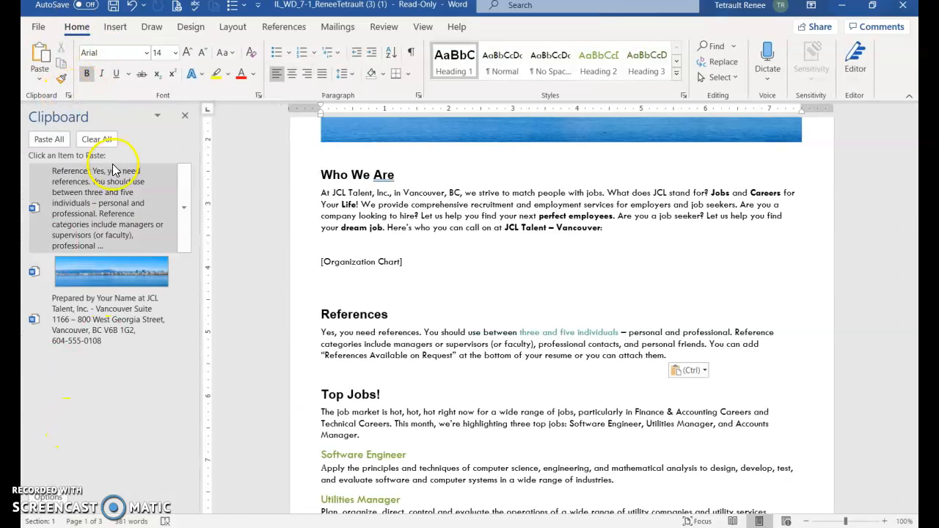
left_click(184, 117)
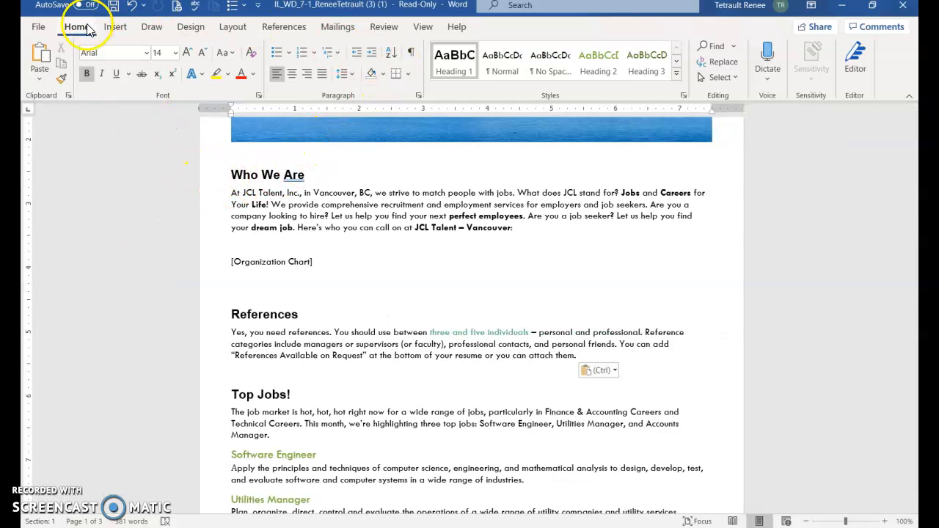
left_click(411, 54)
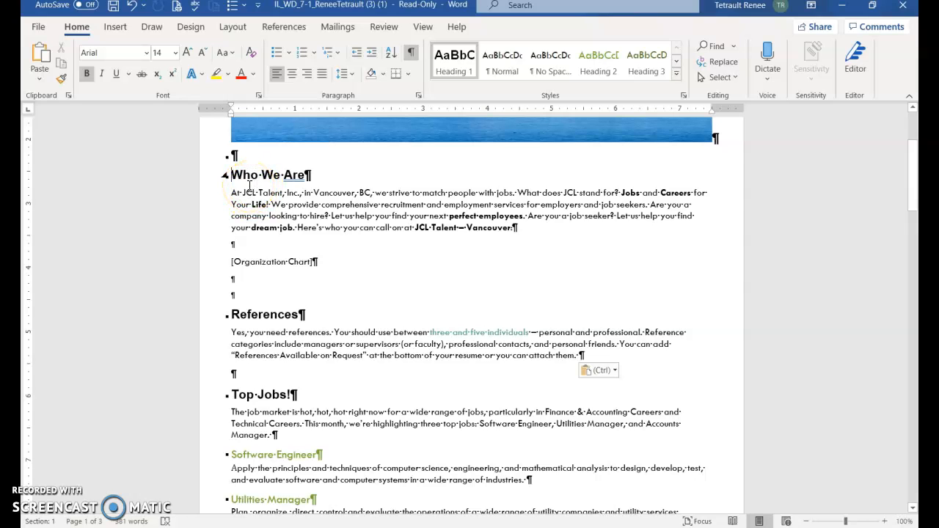
Step: Review the available page break and section break types, including Continuous, without inserting one
left_click(231, 28)
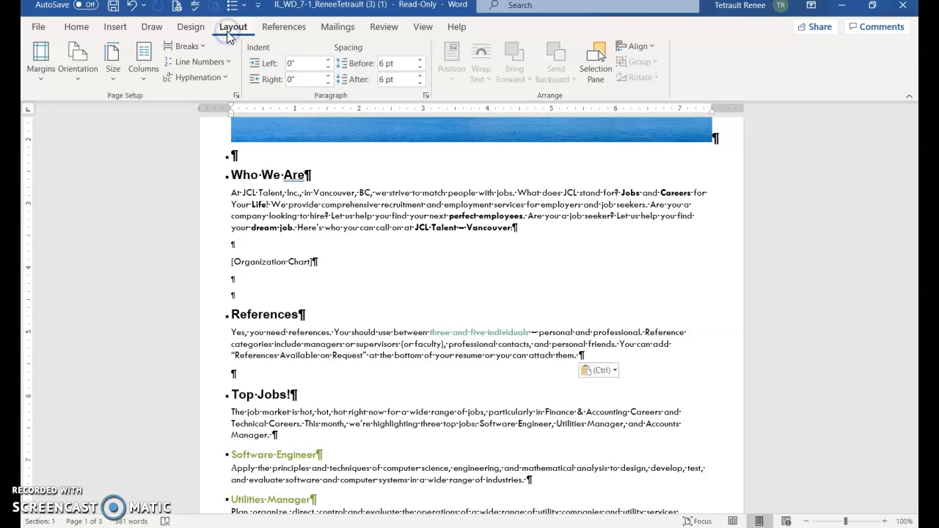
left_click(187, 46)
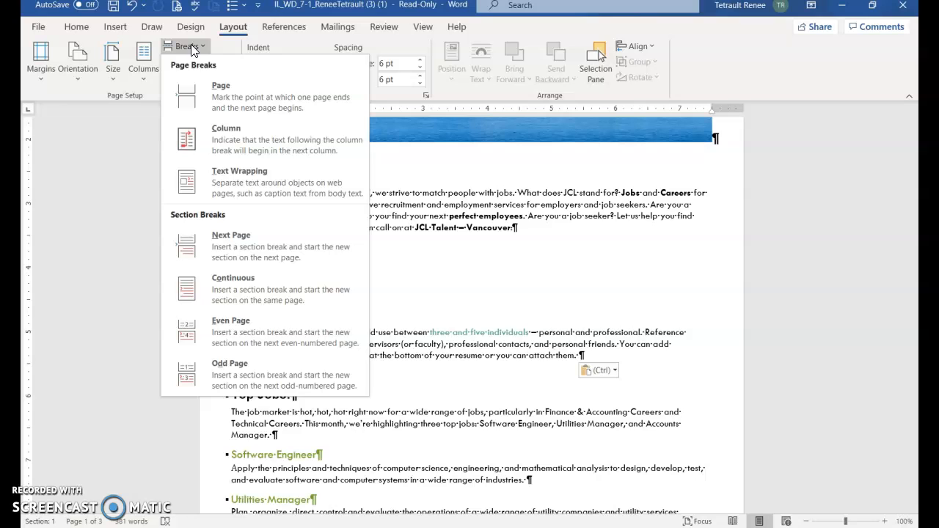
left_click(207, 294)
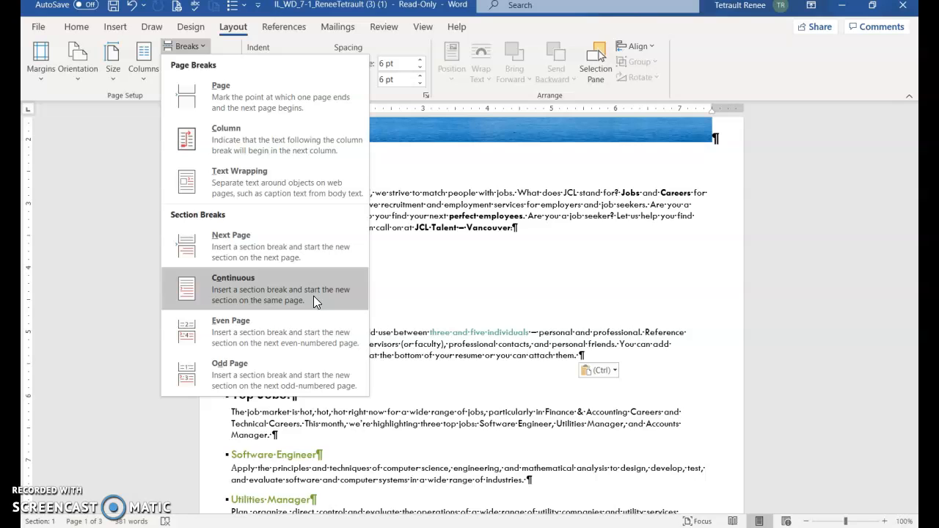
left_click(400, 218)
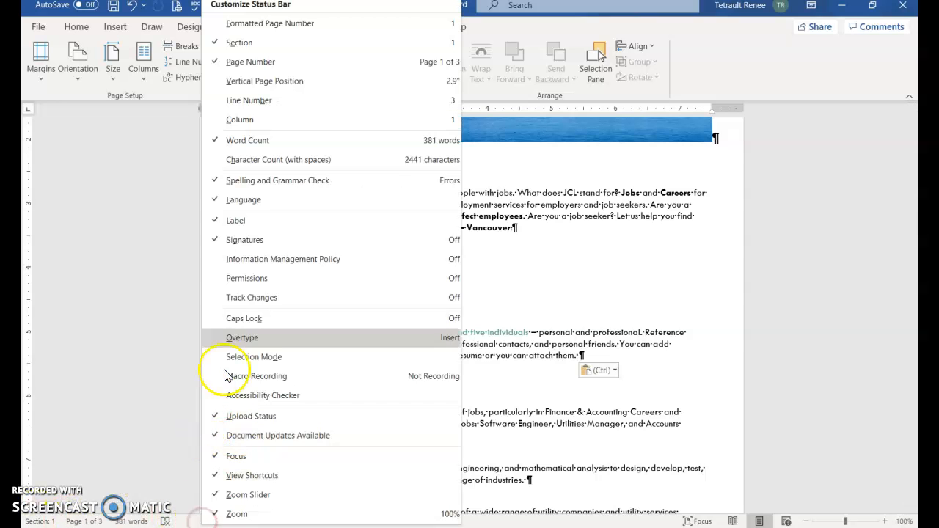
Step: Turn off the section number display in the status bar and switch it back on
left_click(254, 45)
left_click(77, 421)
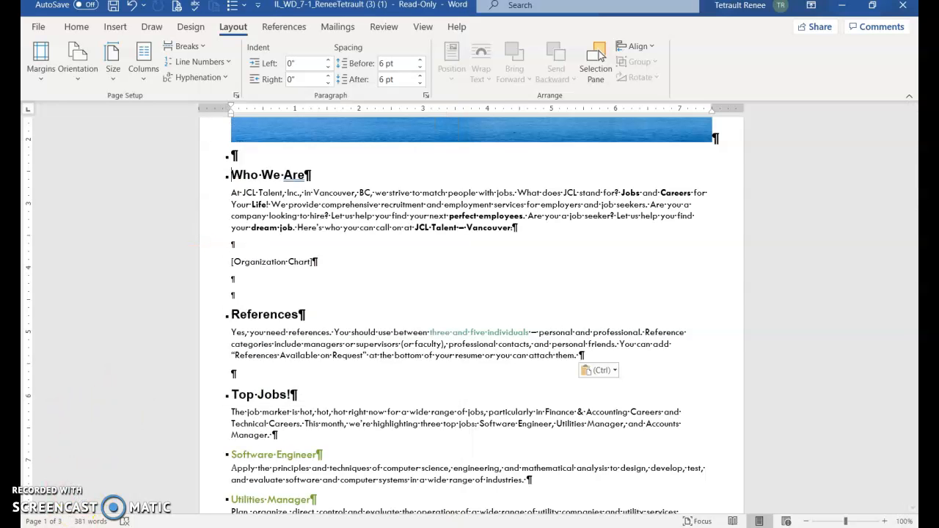
left_click(95, 521)
right_click(163, 523)
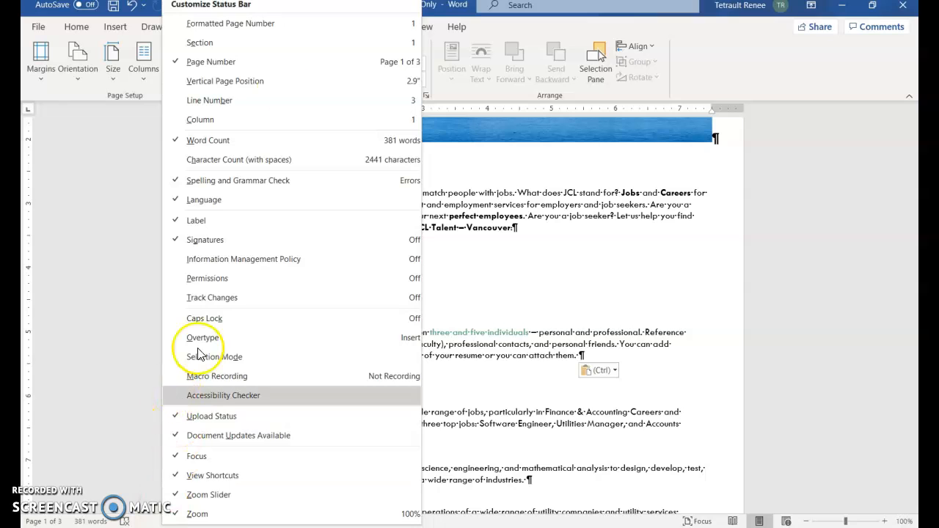
left_click(189, 44)
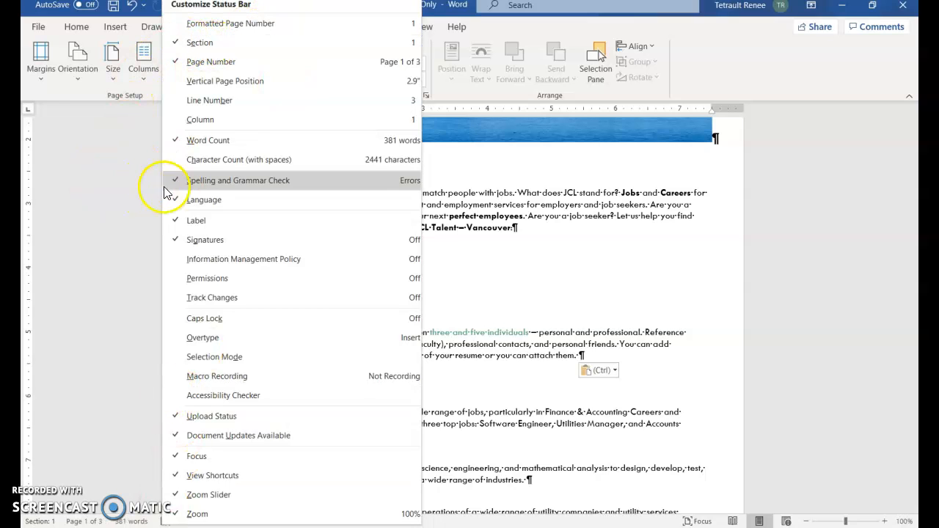
left_click(107, 188)
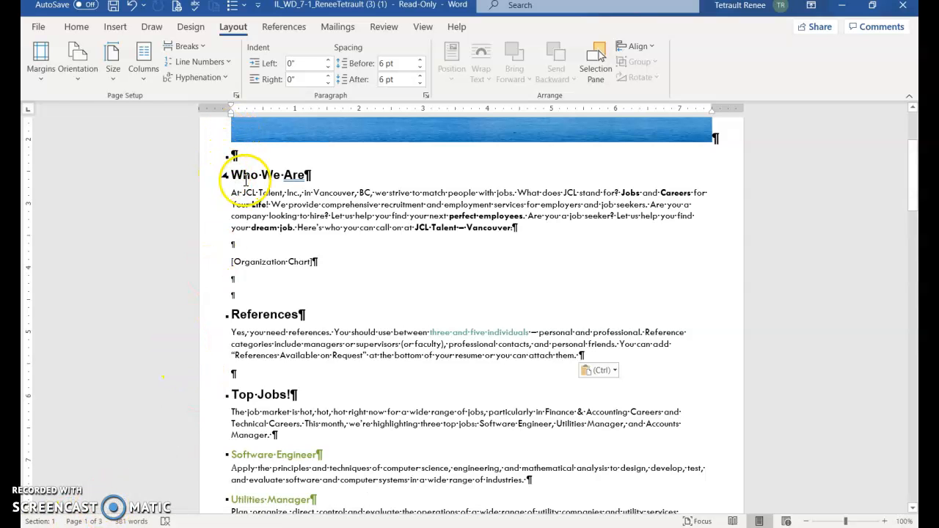
Step: Insert a Continuous section break directly before the "Who We Are" heading
scroll(324, 161, "up", 2)
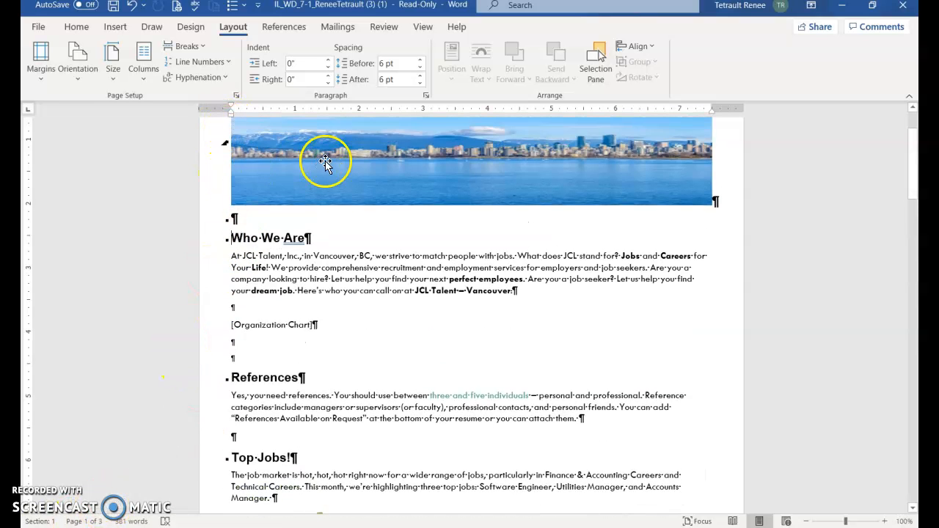
scroll(325, 161, "up", 1)
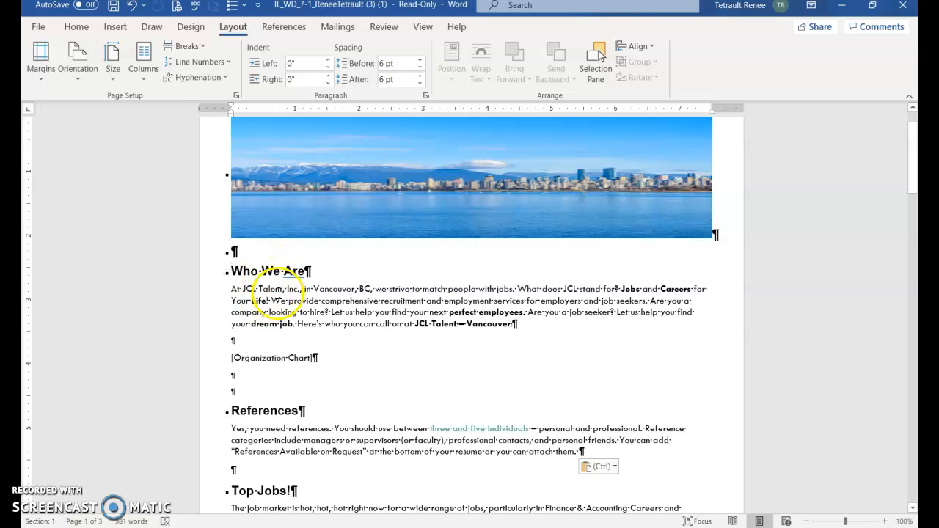
left_click(231, 276)
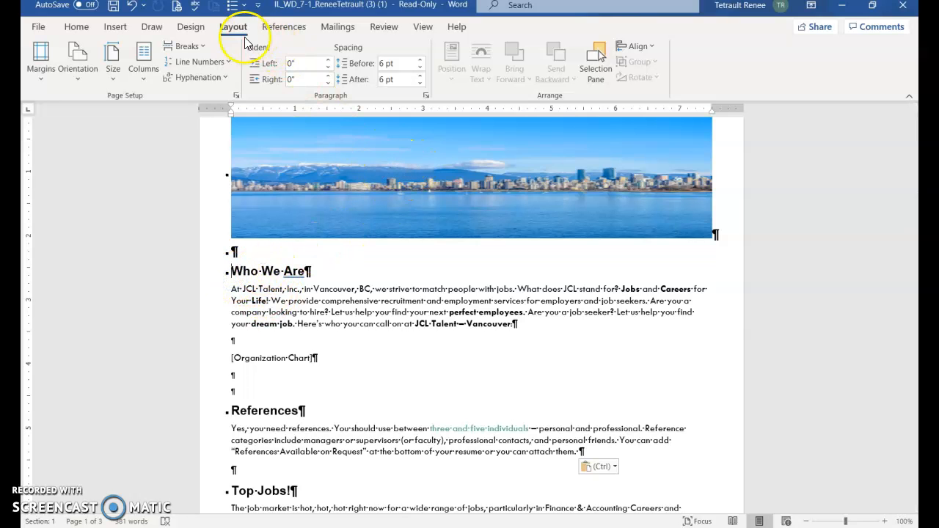
left_click(187, 45)
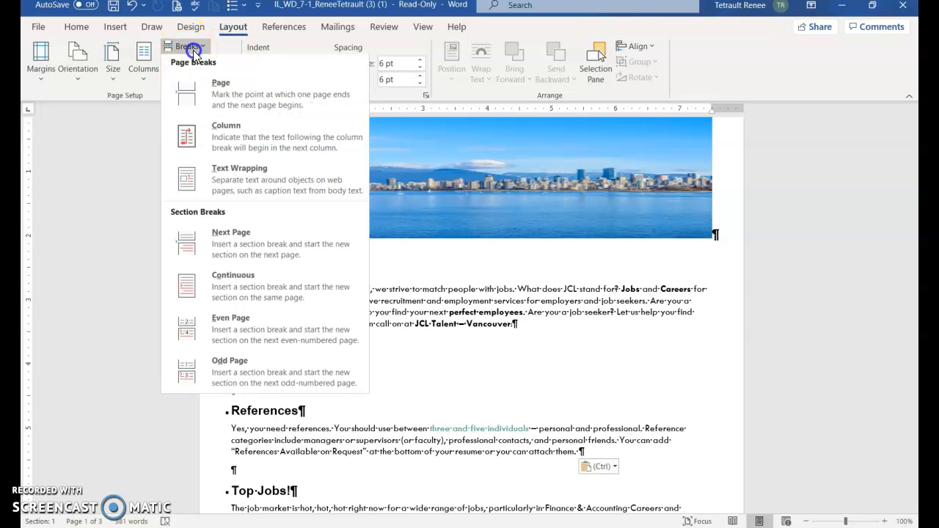
left_click(252, 288)
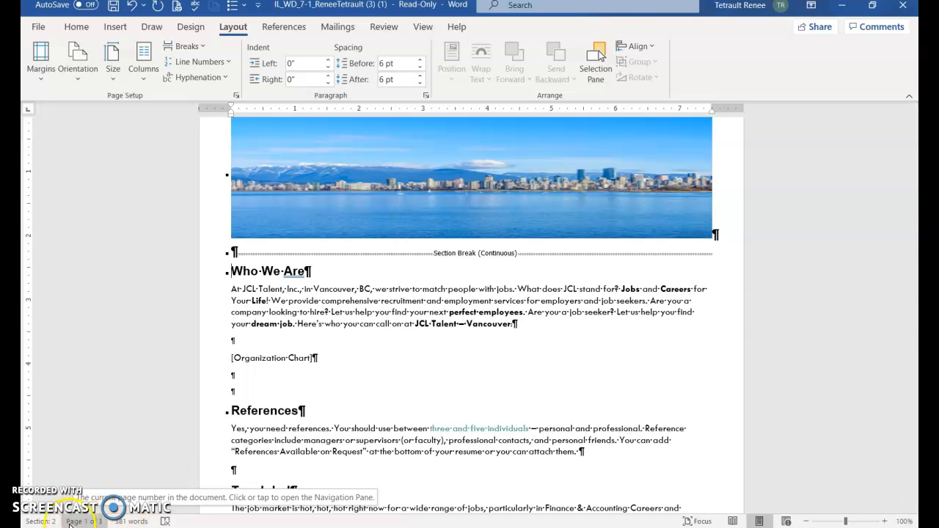
Step: Check which section the skyline picture and the "Who We Are" heading each belong to
scroll(278, 422, "up", 2)
left_click(292, 228)
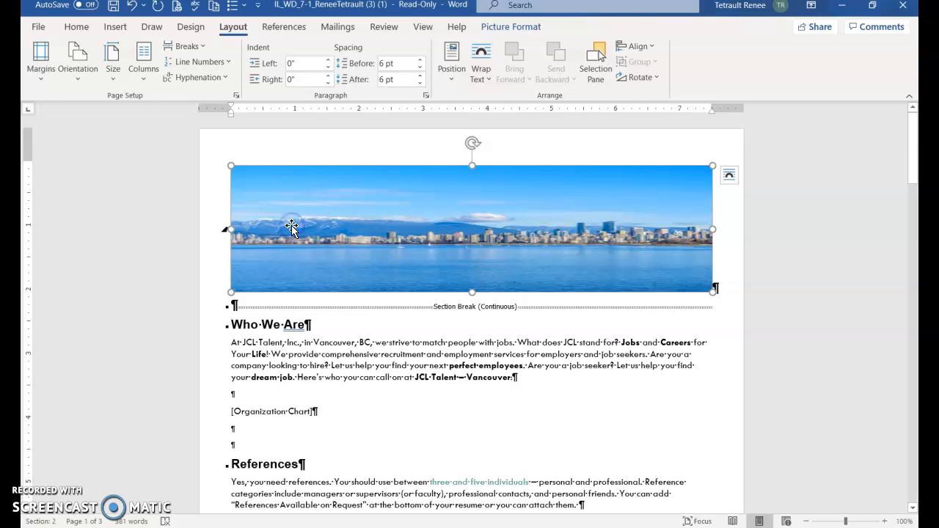
left_click(258, 163)
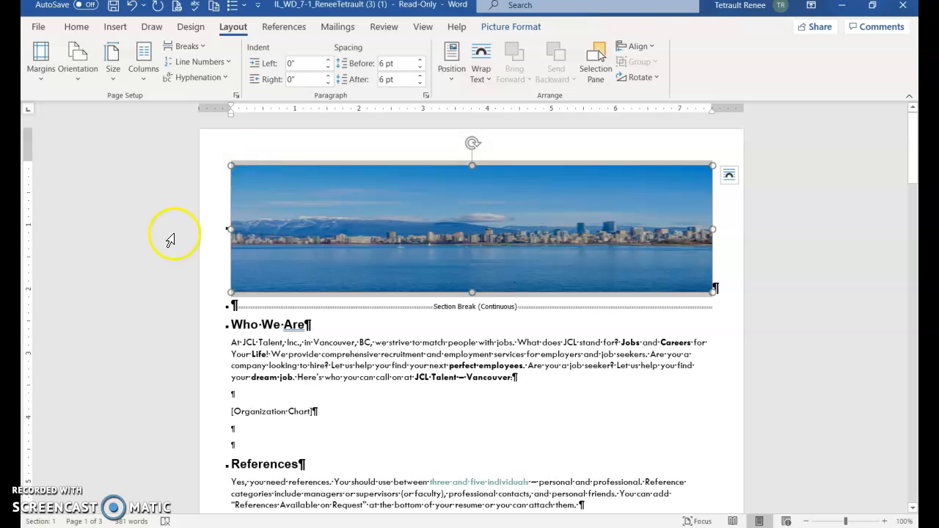
left_click(234, 326)
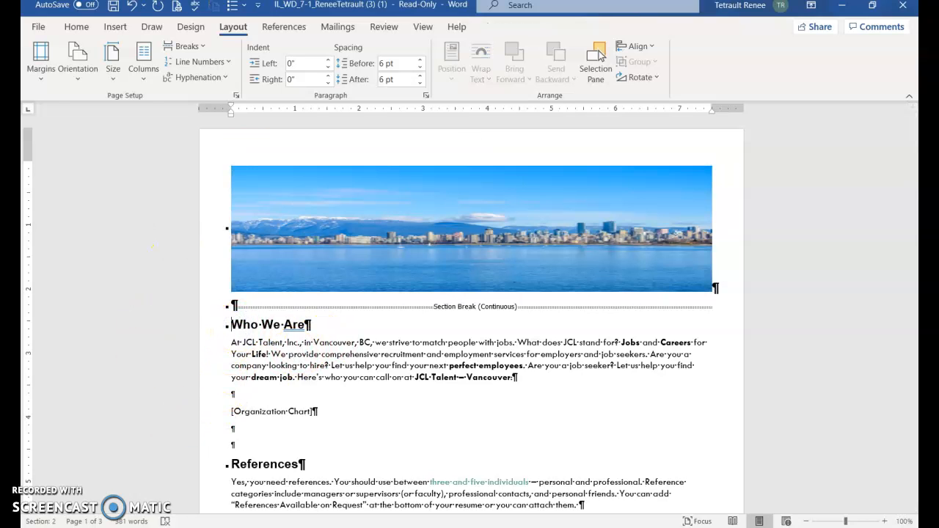
Step: For the section starting at "Who We Are", compare the column presets and choose the Right preset
left_click(233, 327)
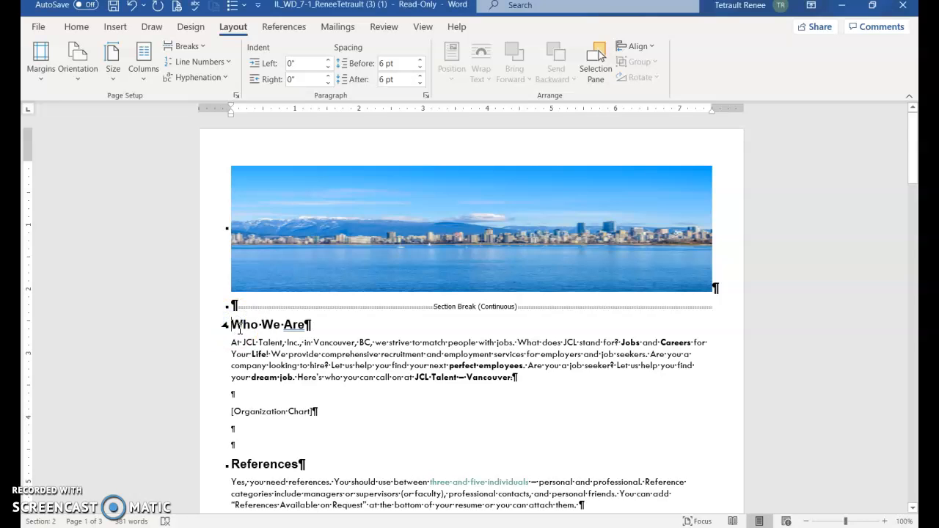
left_click(149, 68)
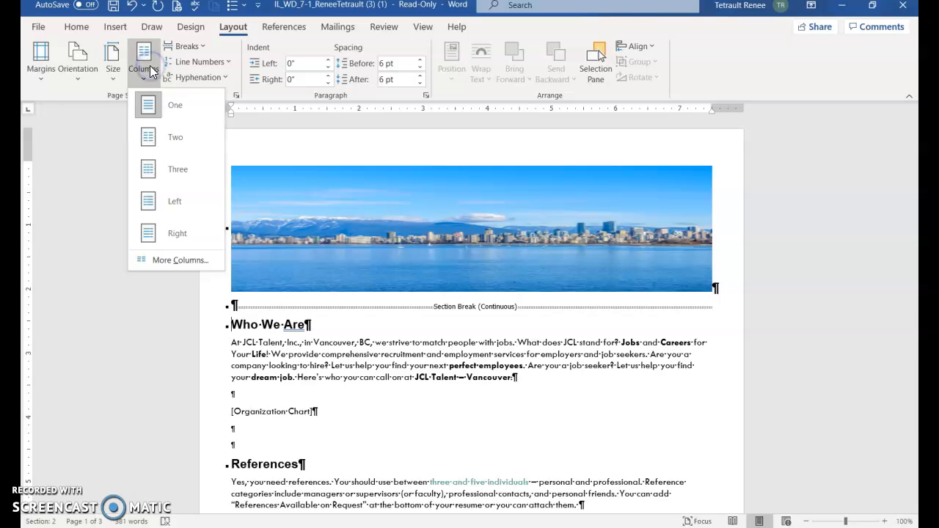
left_click(172, 263)
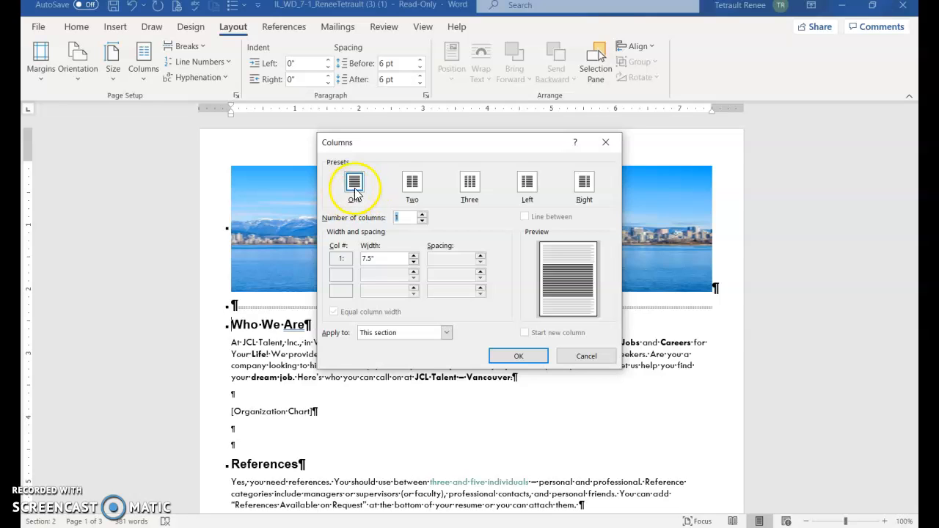
left_click(412, 183)
left_click(474, 181)
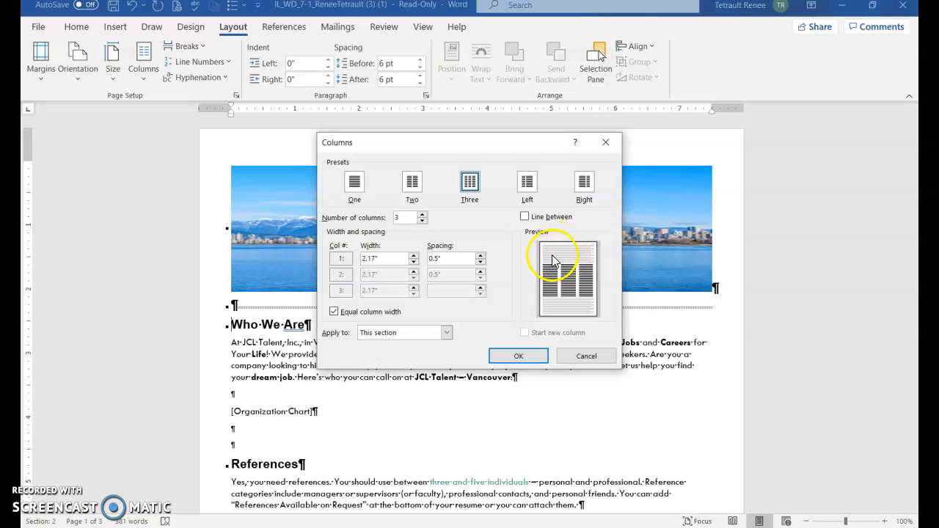
left_click(357, 184)
left_click(409, 183)
left_click(469, 183)
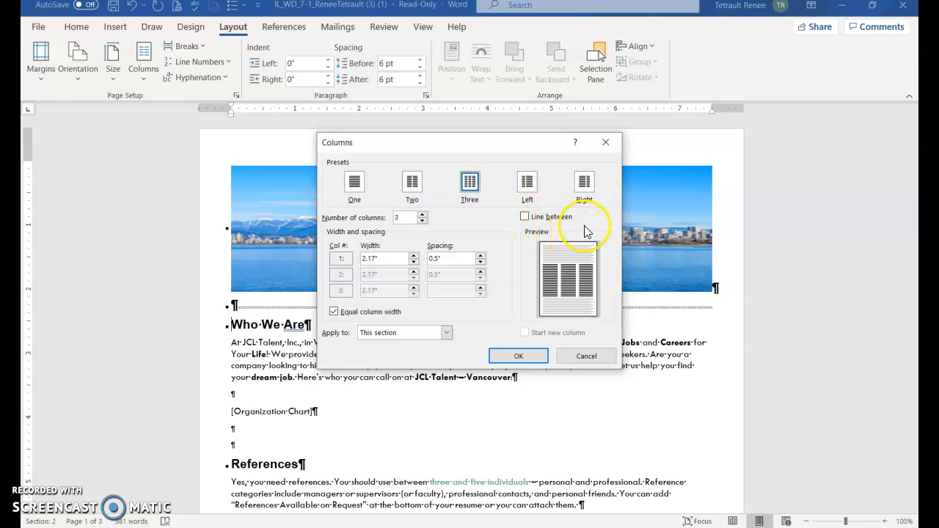
left_click(587, 183)
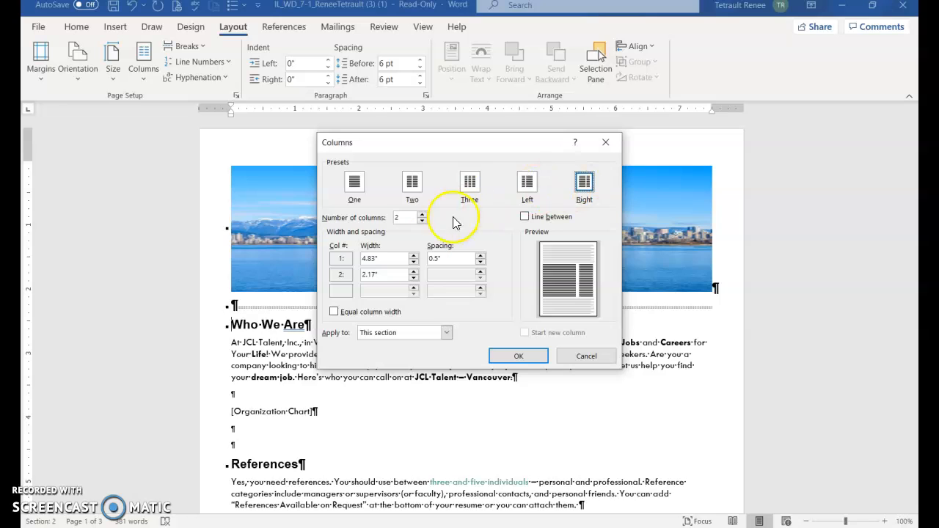
Step: Set the column spacing to 0.3", add a line between the columns, and apply the layout to this section
left_click(480, 263)
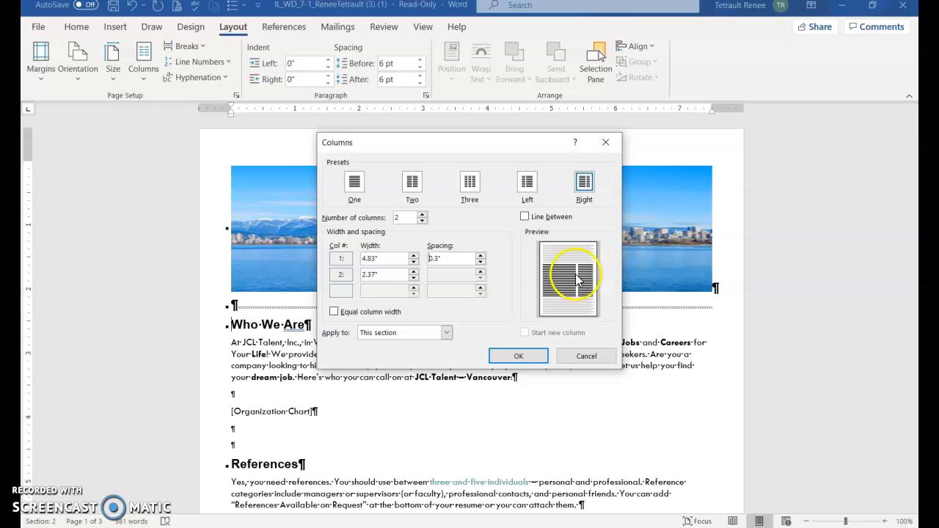
left_click(524, 217)
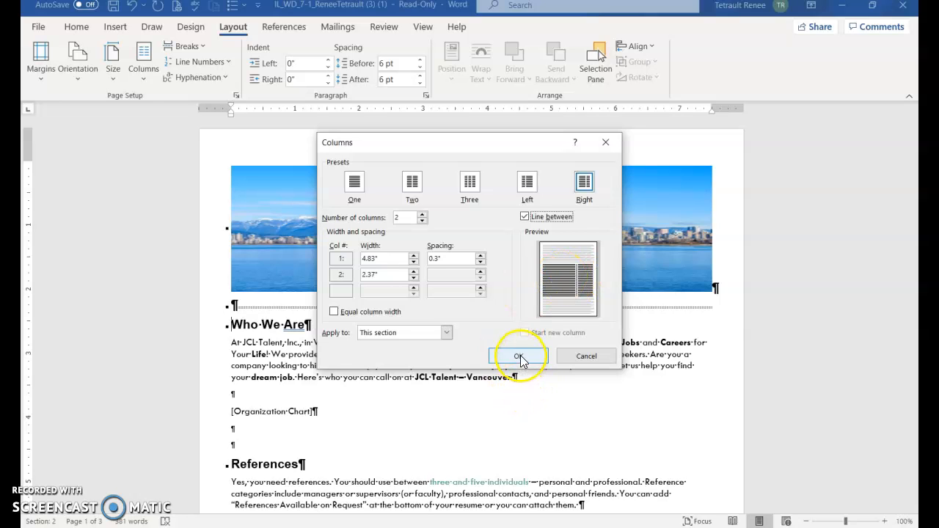
left_click(519, 357)
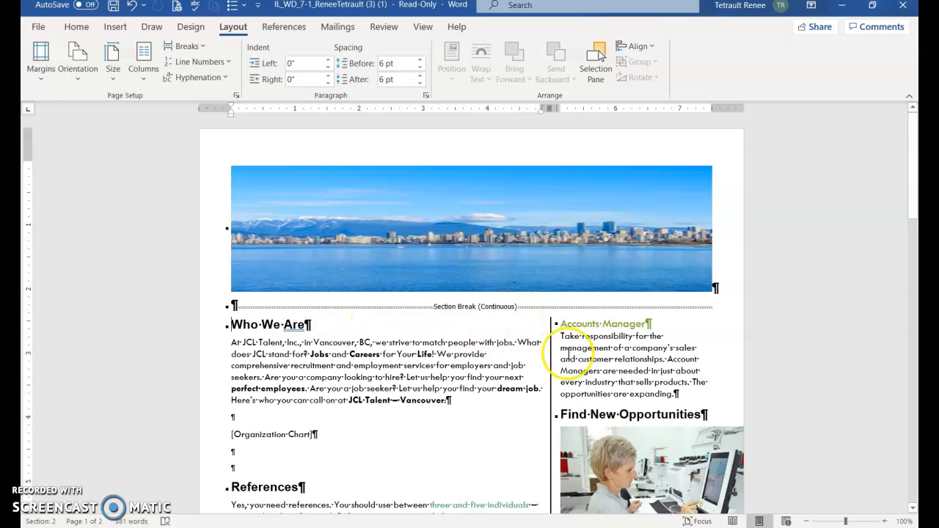
Step: Review the column layout with both newsletter pages displayed together, and return the zoom to 100%
scroll(455, 322, "down", 1)
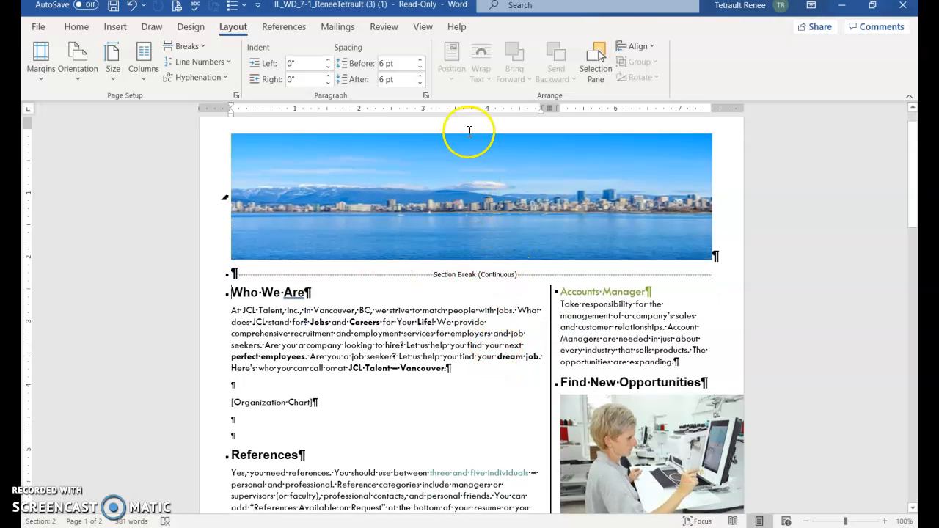
left_click(422, 27)
left_click(476, 62)
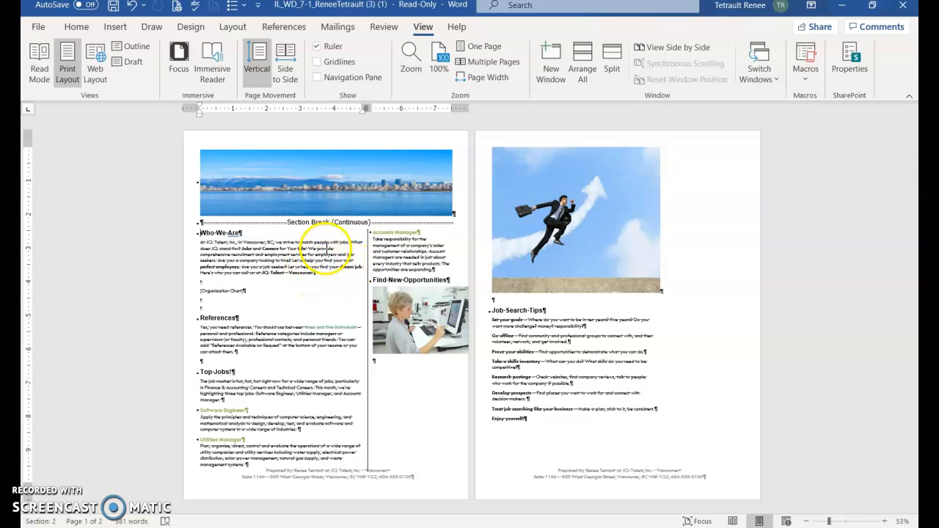
left_click(436, 69)
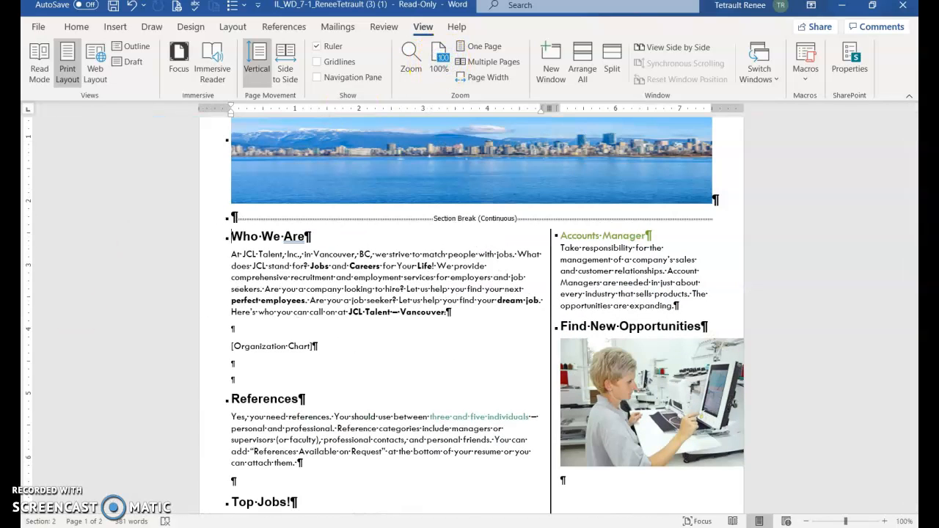
Step: Display both pages together and insert a Next Page section break before the "Top Jobs!" heading
left_click(488, 64)
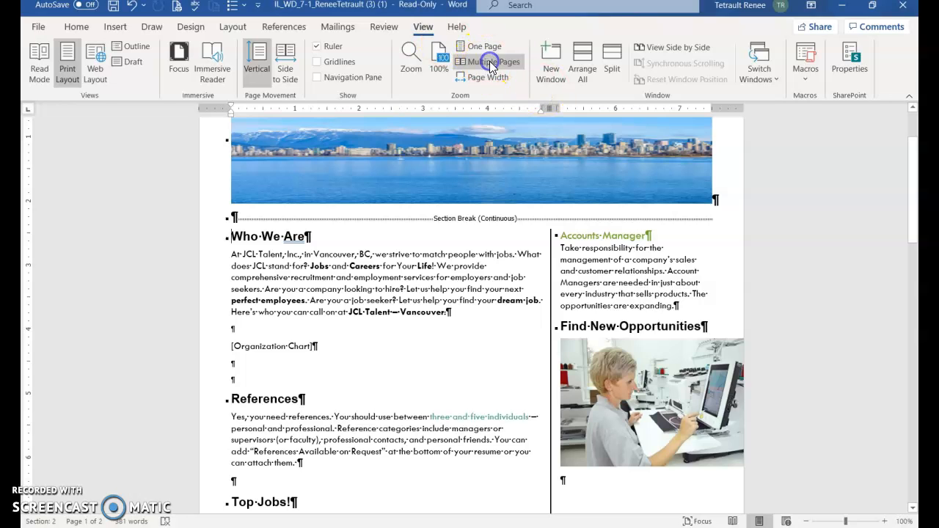
left_click(490, 65)
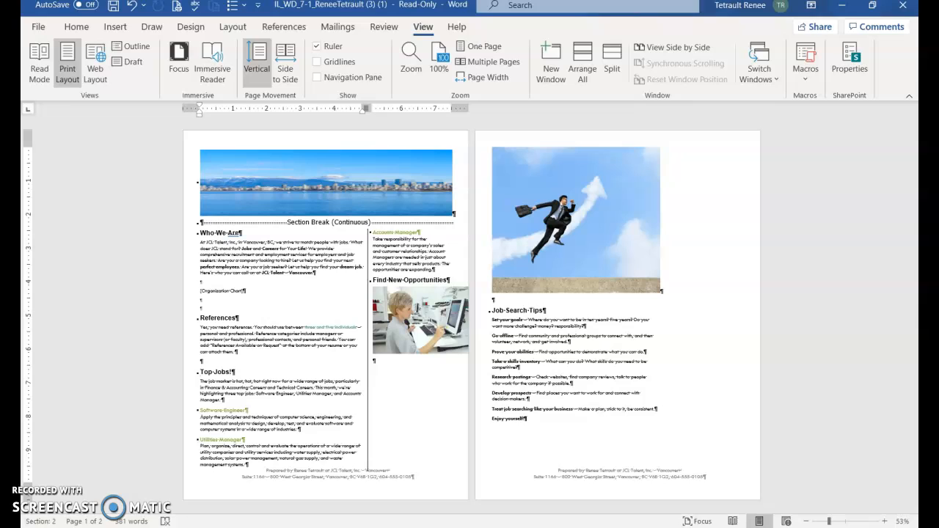
left_click(203, 373)
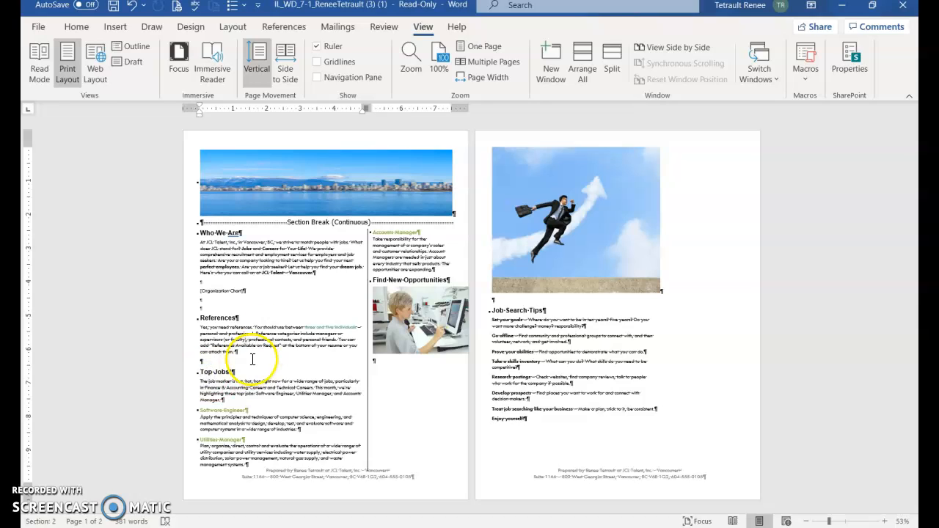
left_click(233, 27)
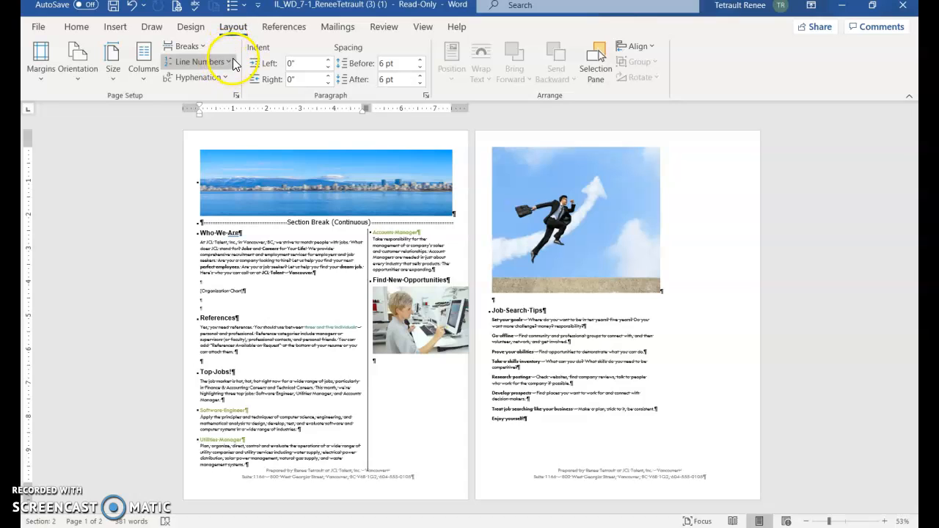
left_click(190, 46)
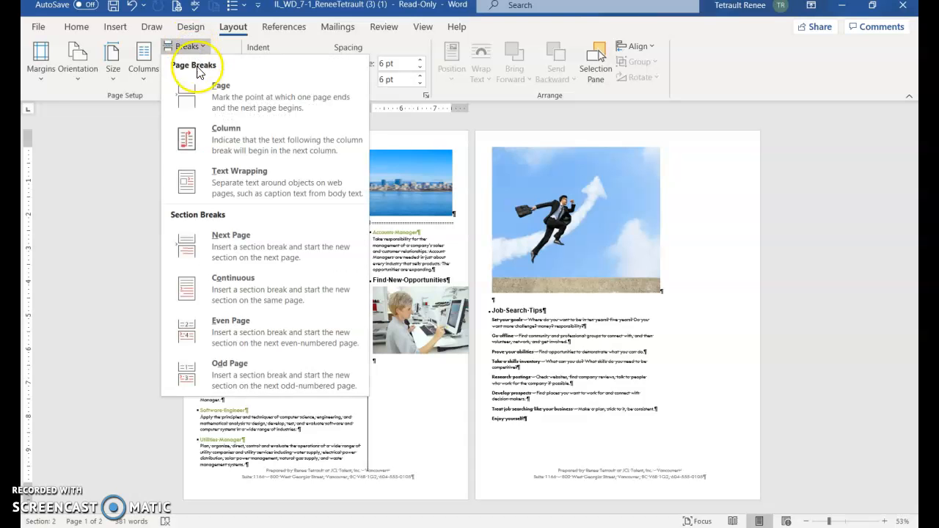
left_click(258, 257)
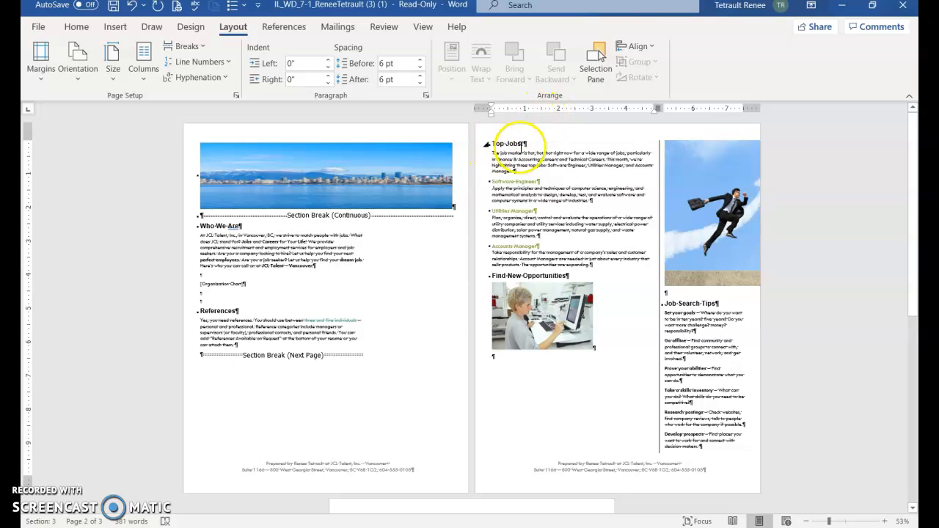
Step: Format the section starting at "Top Jobs!" as three equal columns with 0.2" spacing and no line between them
left_click(145, 70)
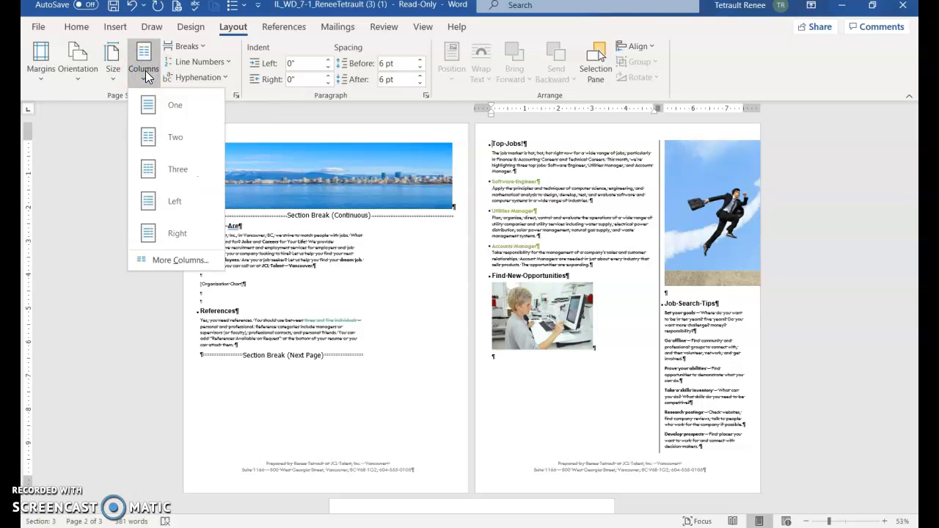
left_click(181, 261)
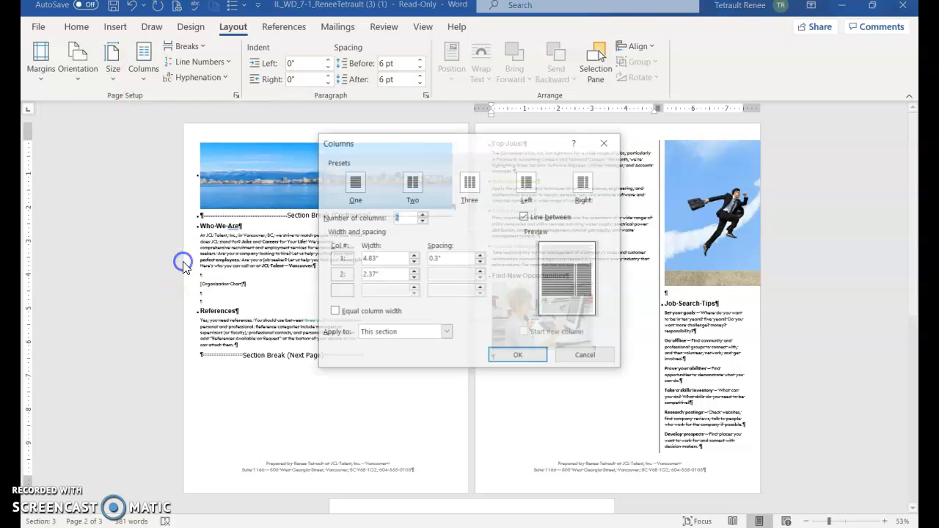
left_click(470, 188)
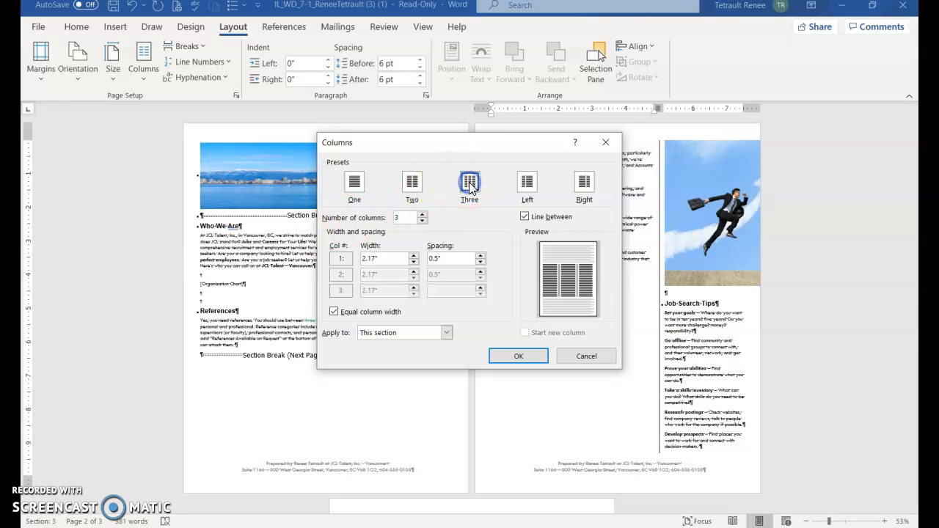
left_click(480, 262)
left_click(480, 262)
left_click(480, 263)
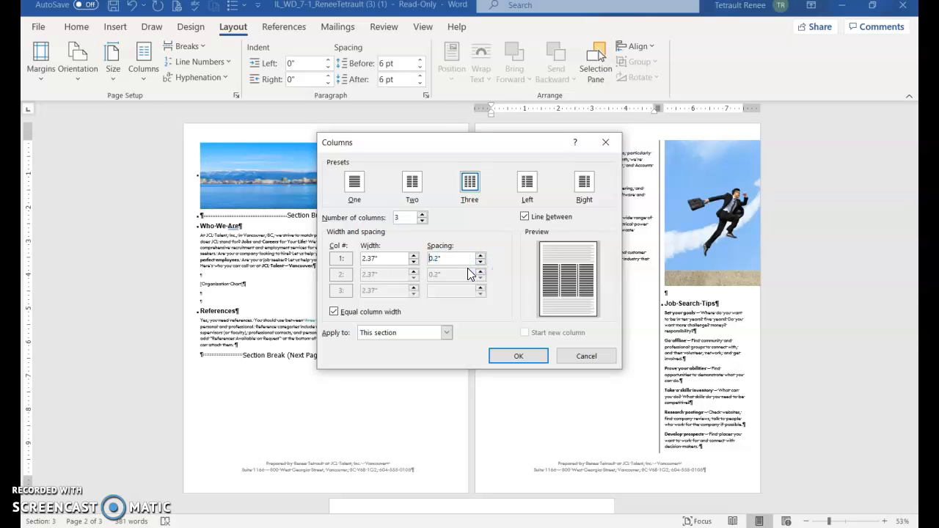
left_click(525, 218)
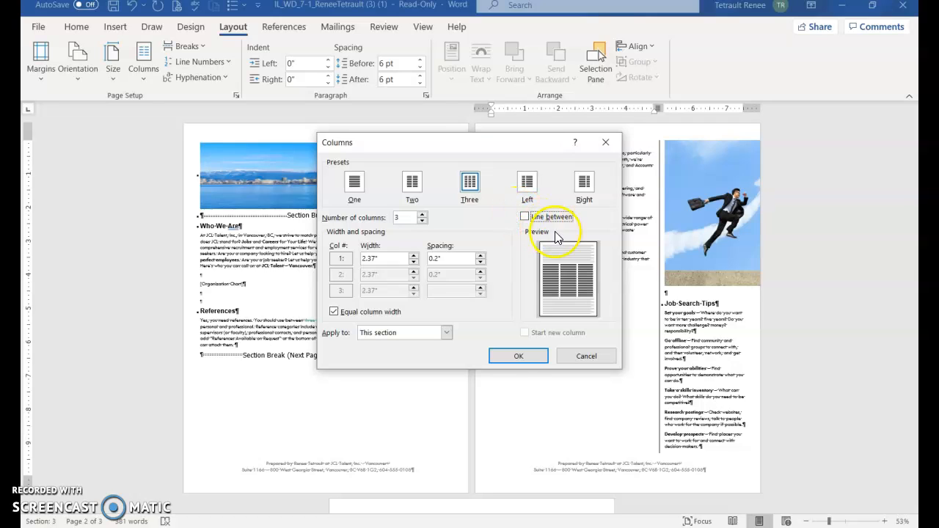
left_click(519, 359)
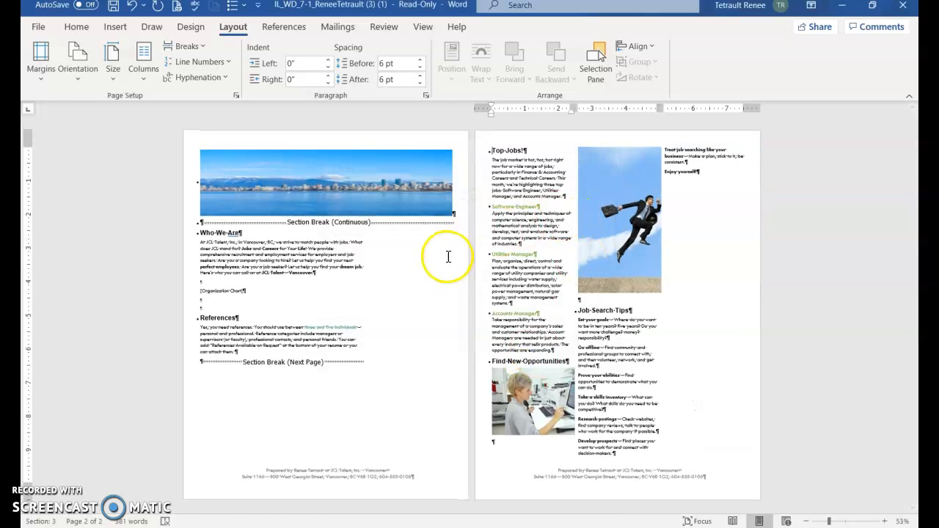
Step: Return the zoom to 100% and insert a Continuous section break at the end of the Accounts Manager paragraph
left_click(421, 30)
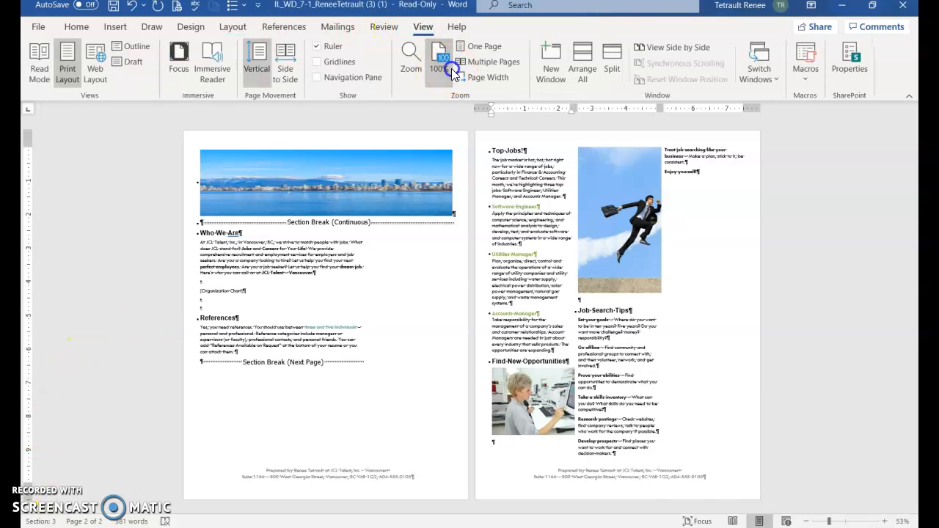
left_click(444, 70)
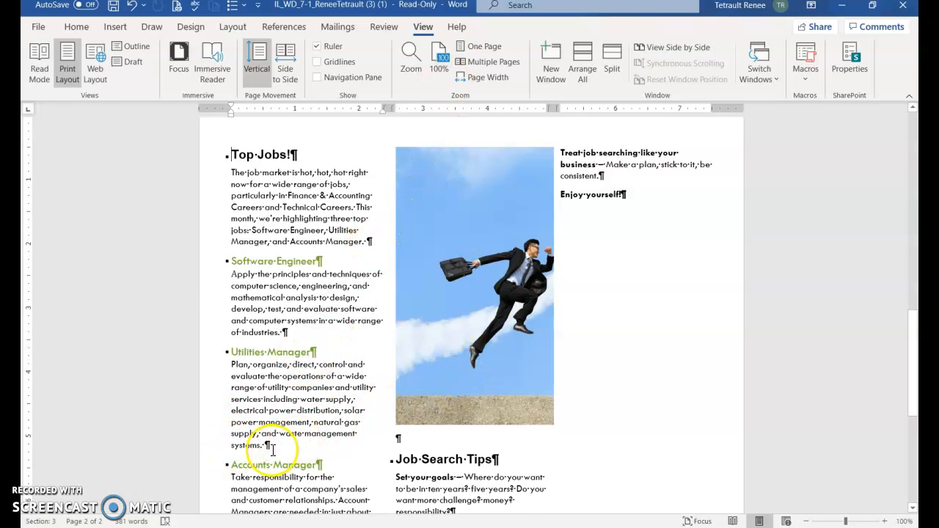
scroll(220, 470, "down", 1)
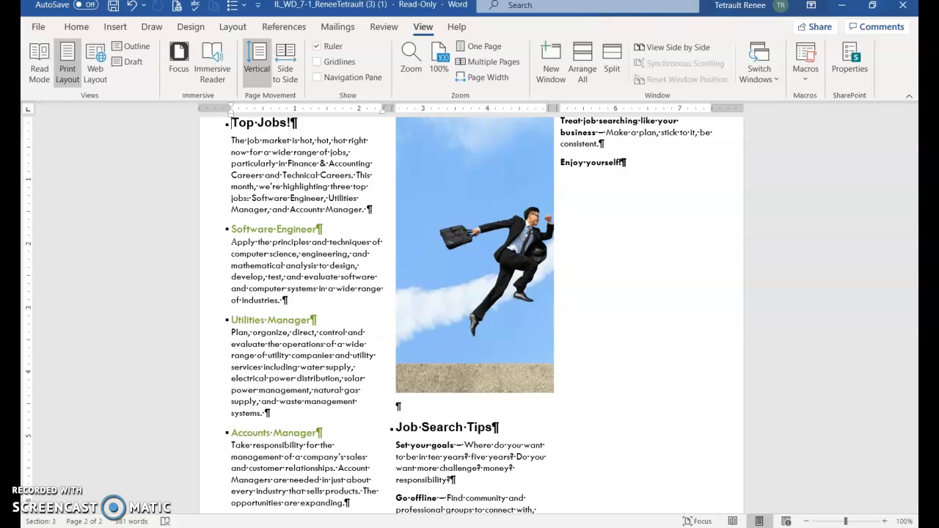
scroll(373, 372, "down", 2)
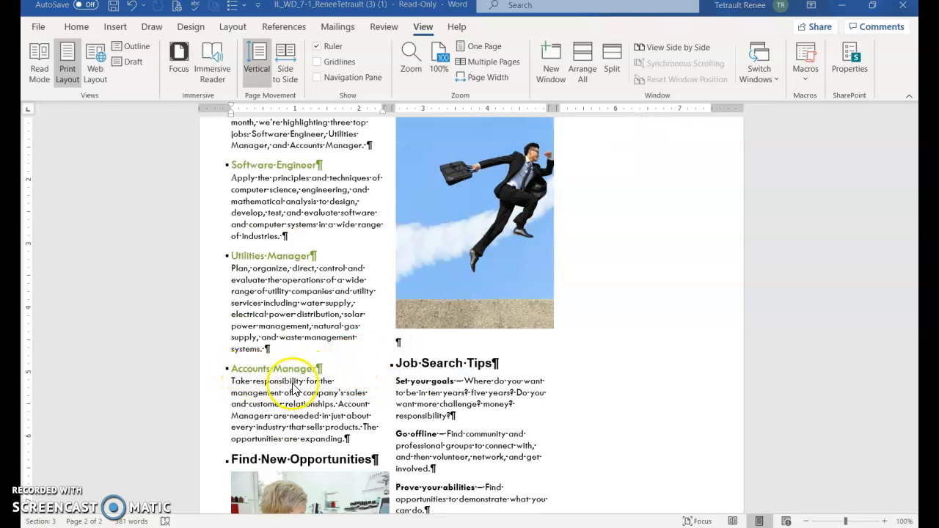
left_click(344, 438)
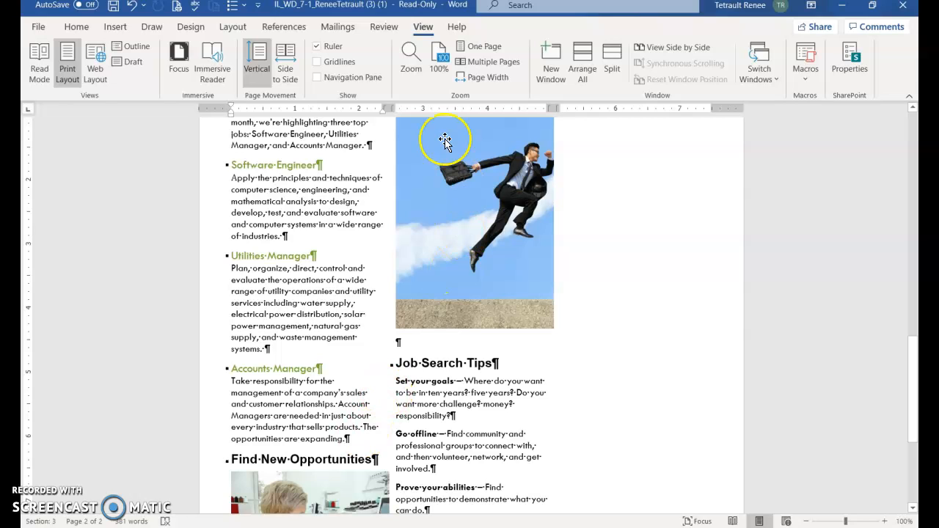
left_click(231, 28)
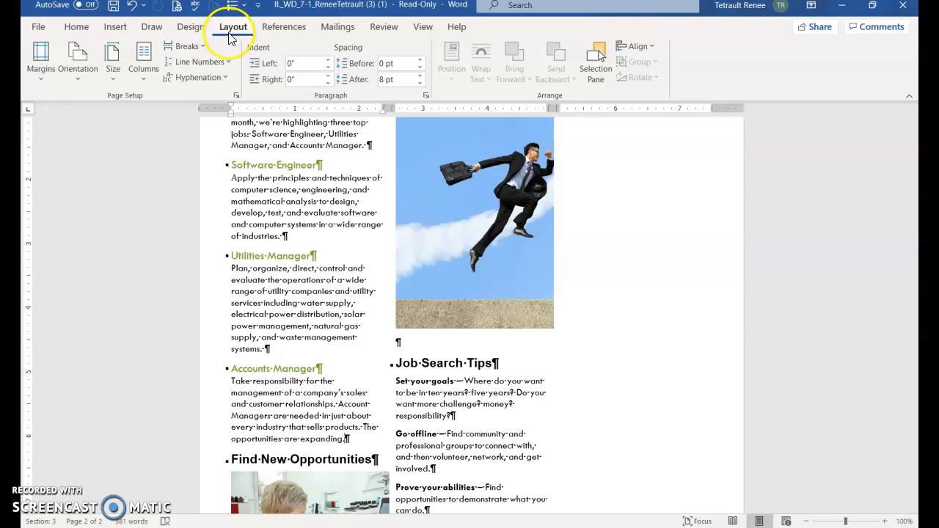
left_click(204, 48)
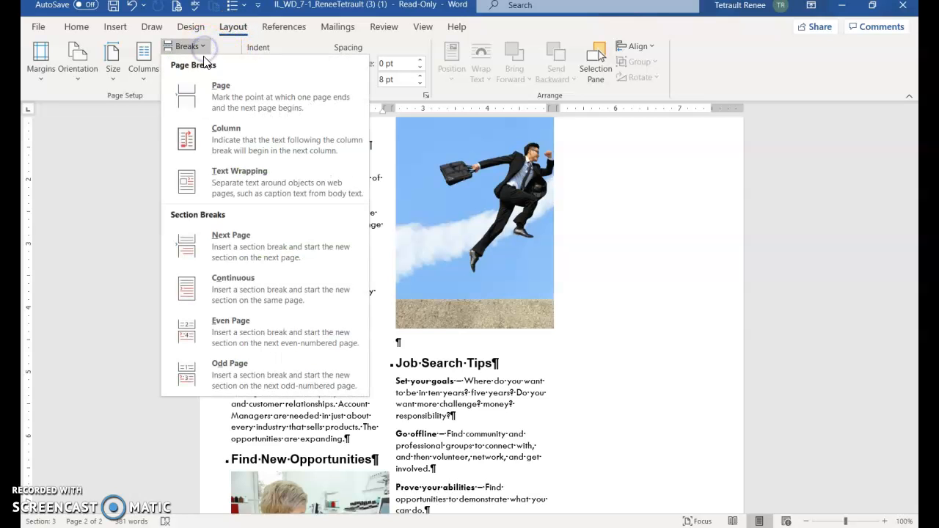
left_click(246, 292)
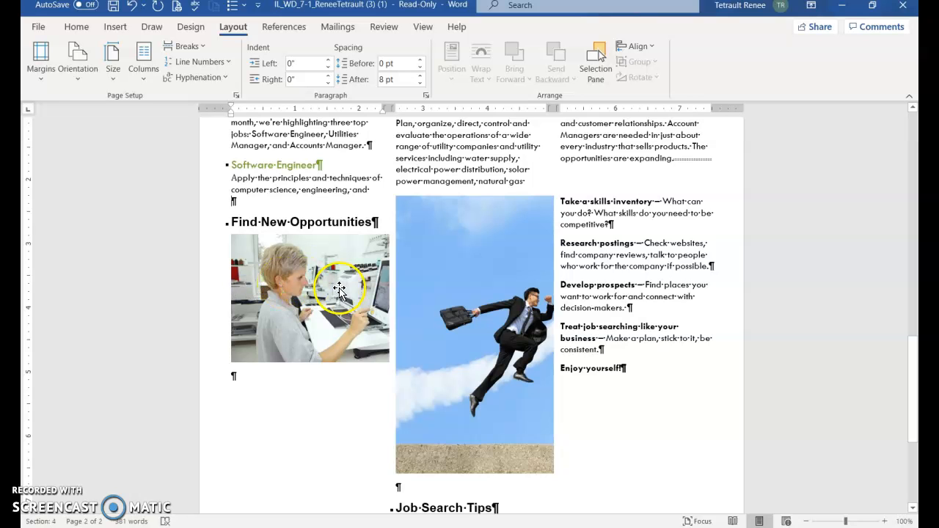
Step: Format the section containing the "Find New Opportunities" heading as one column
scroll(372, 286, "up", 3)
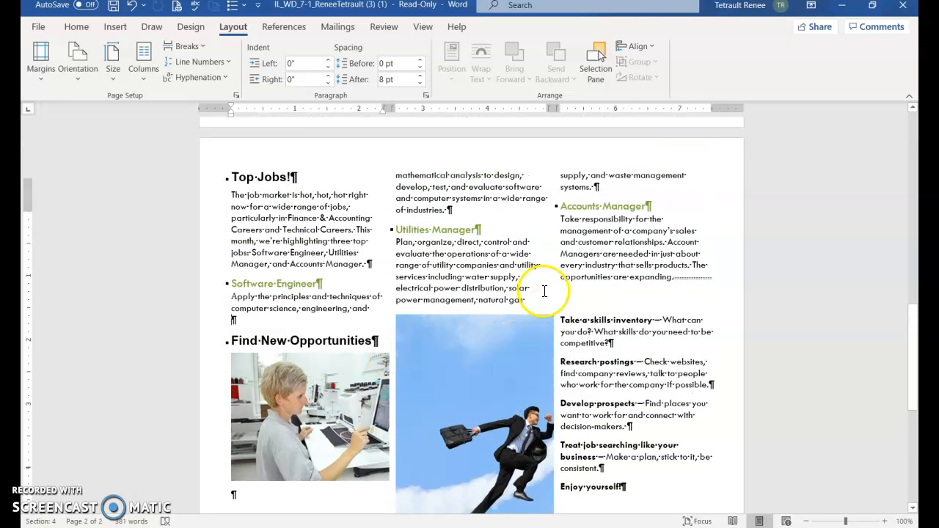
scroll(544, 291, "up", 1)
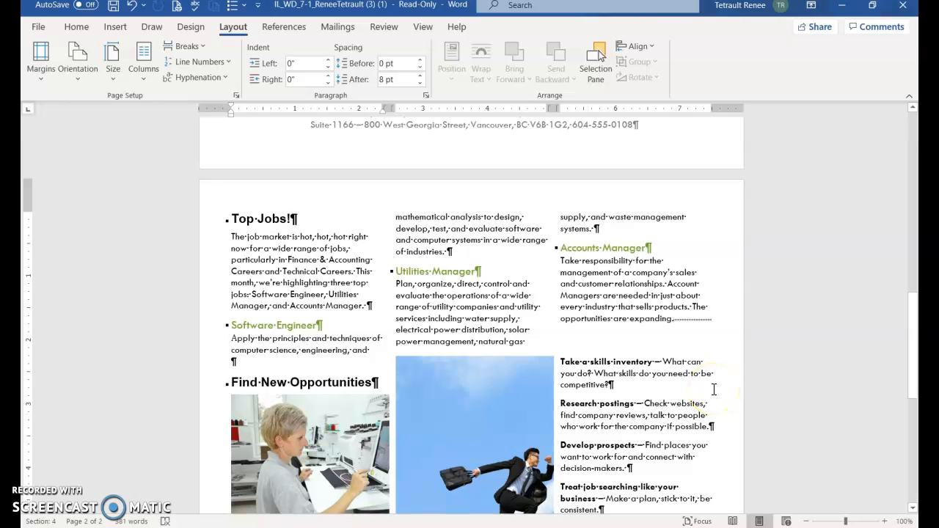
scroll(470, 330, "down", 1)
left_click(237, 323)
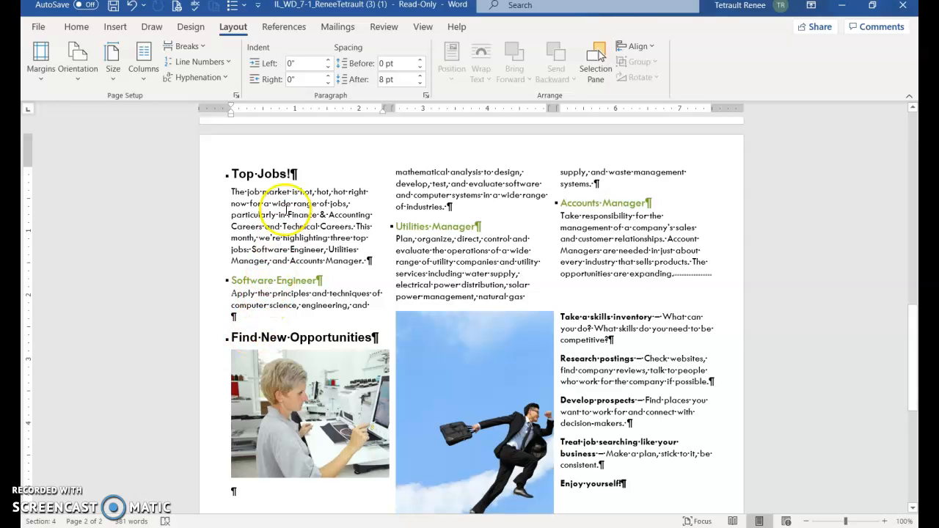
left_click(146, 63)
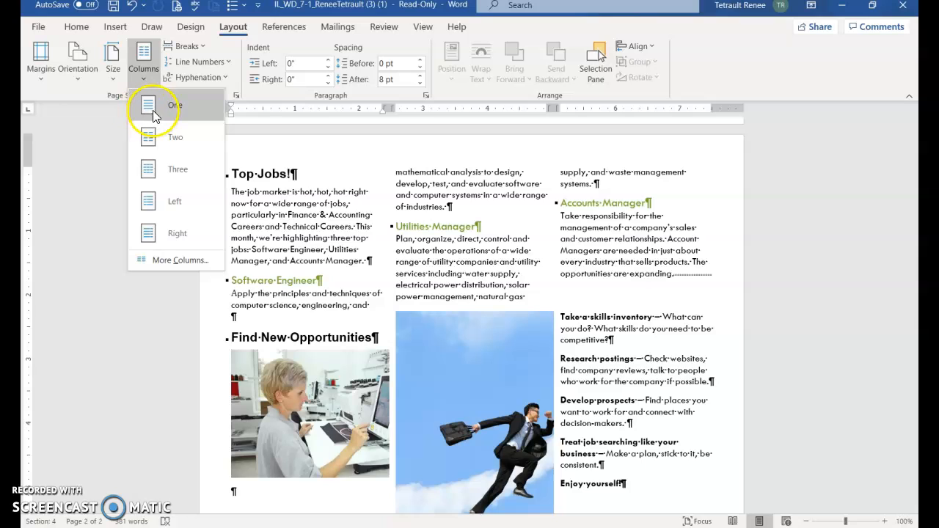
left_click(165, 107)
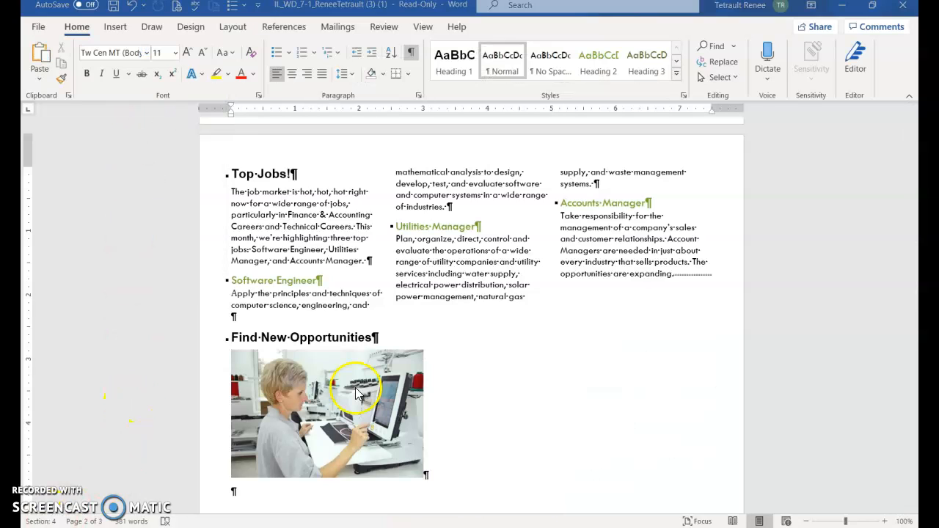
Step: Convert the picture below "Find New Opportunities" to a SmartArt graphic with the Bending Picture Caption layout
left_click(347, 384)
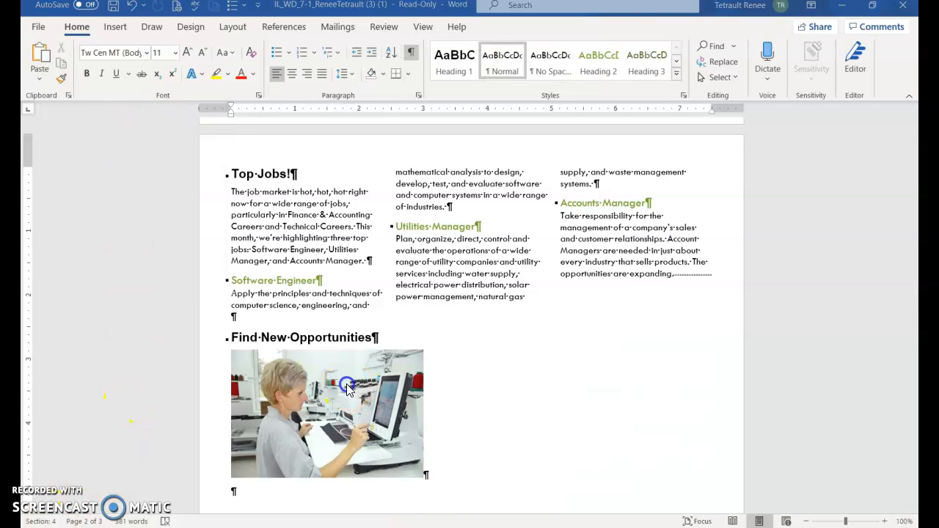
left_click(349, 384)
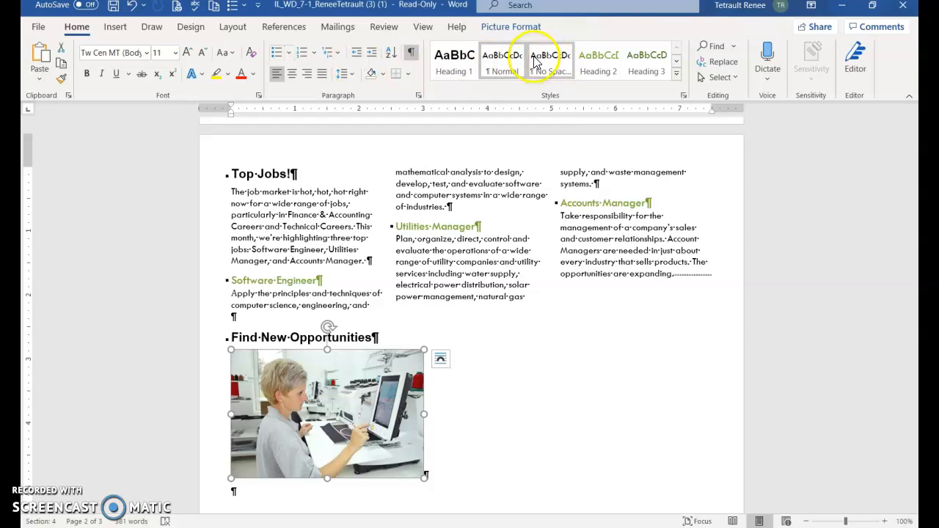
left_click(511, 28)
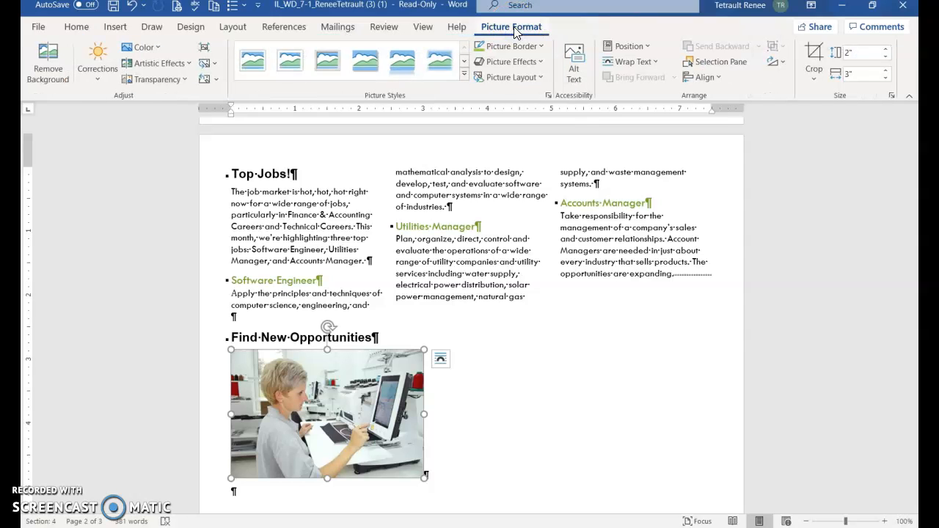
left_click(514, 78)
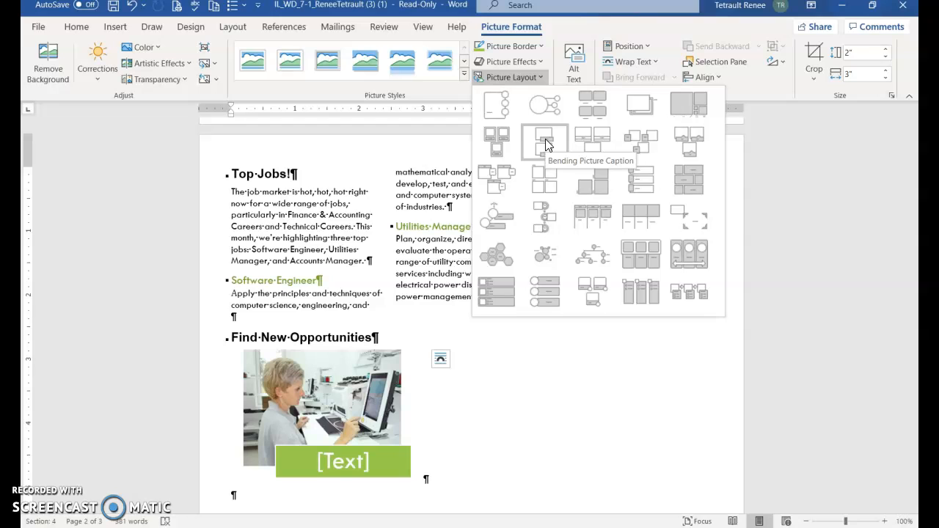
left_click(545, 139)
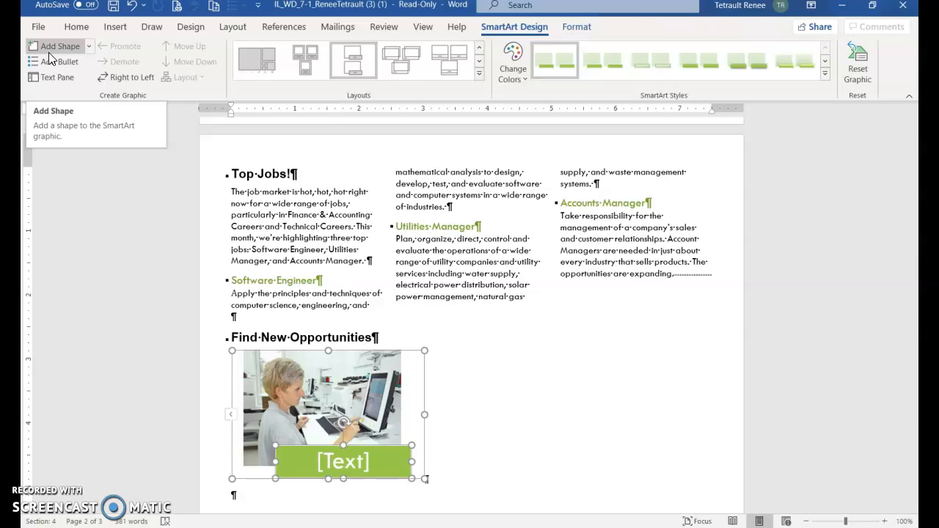
Step: Add two more picture shapes to the SmartArt graphic
left_click(49, 52)
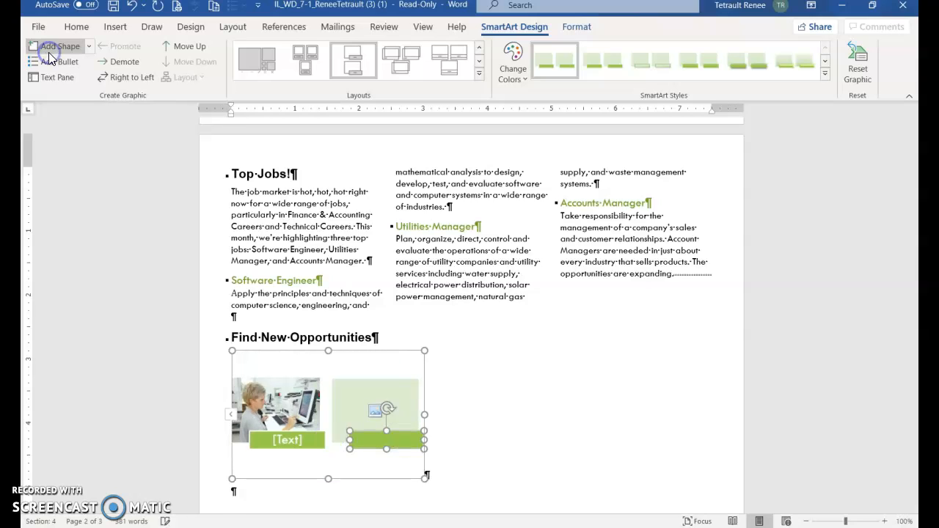
left_click(49, 46)
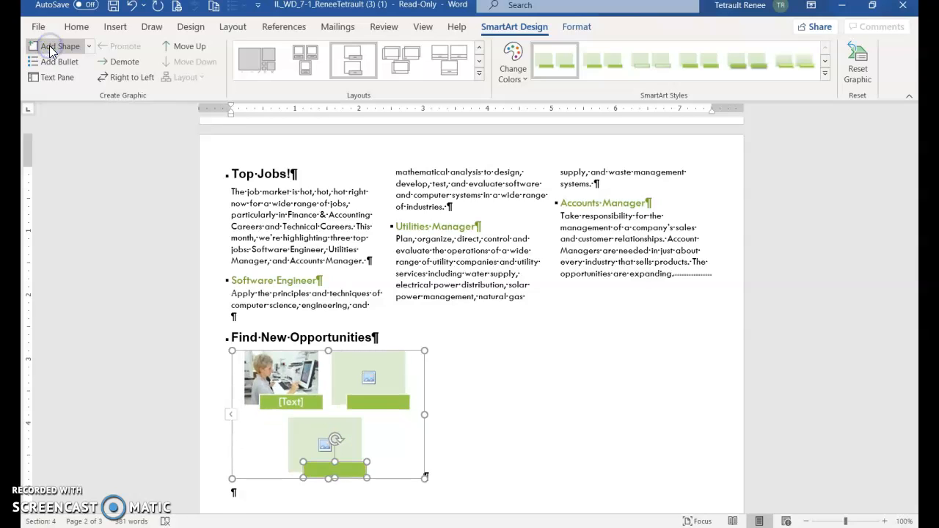
left_click(289, 325)
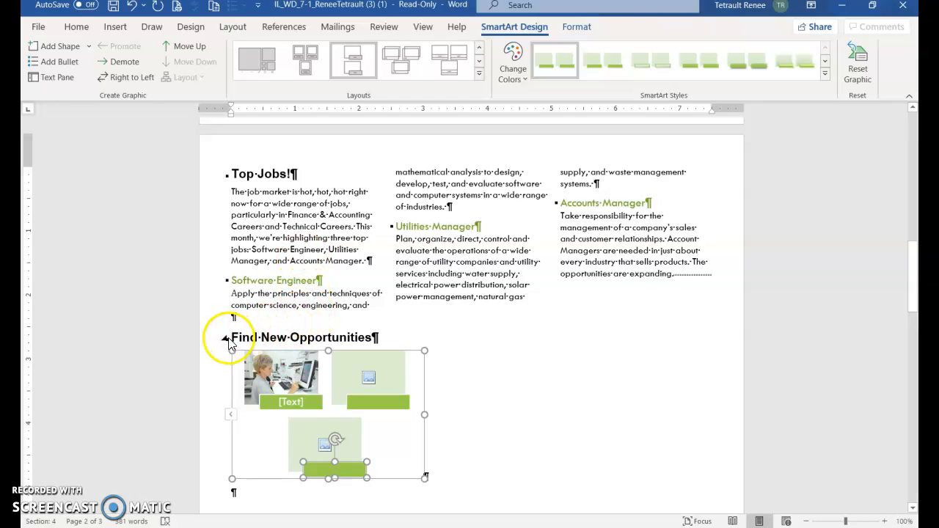
Step: Insert the picture file Support_WD_7_Utilities into the second picture shape of the SmartArt graphic
left_click(369, 380)
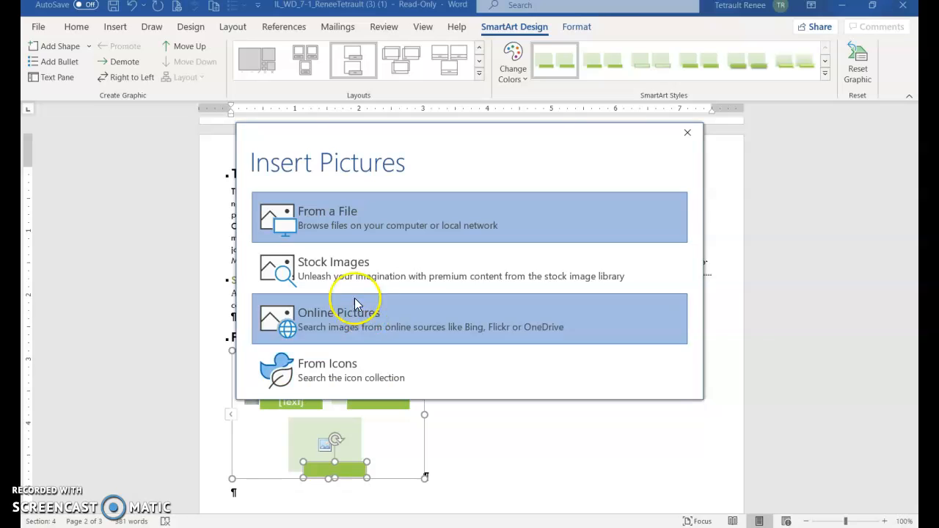
left_click(360, 223)
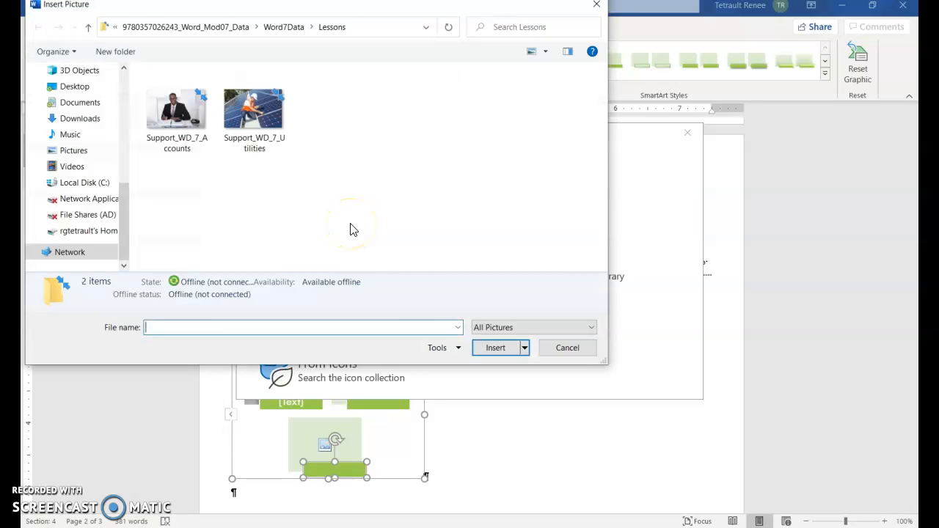
left_click(283, 109)
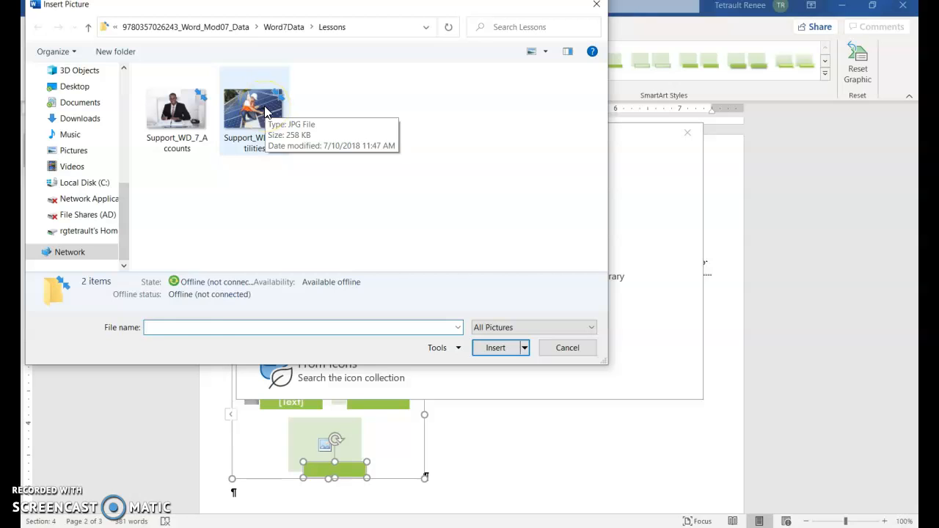
left_click(493, 347)
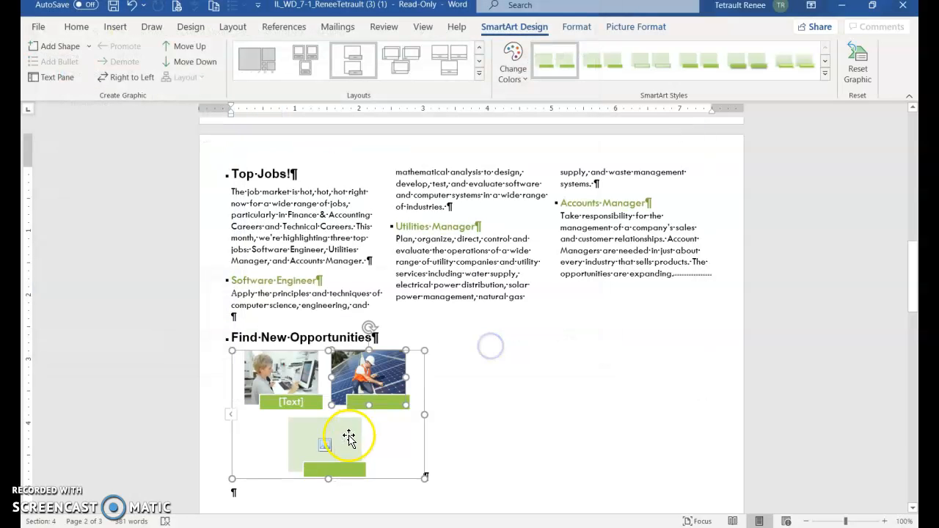
Step: Insert the picture file Support_WD_7_Accounts into the third picture shape of the SmartArt graphic
left_click(325, 444)
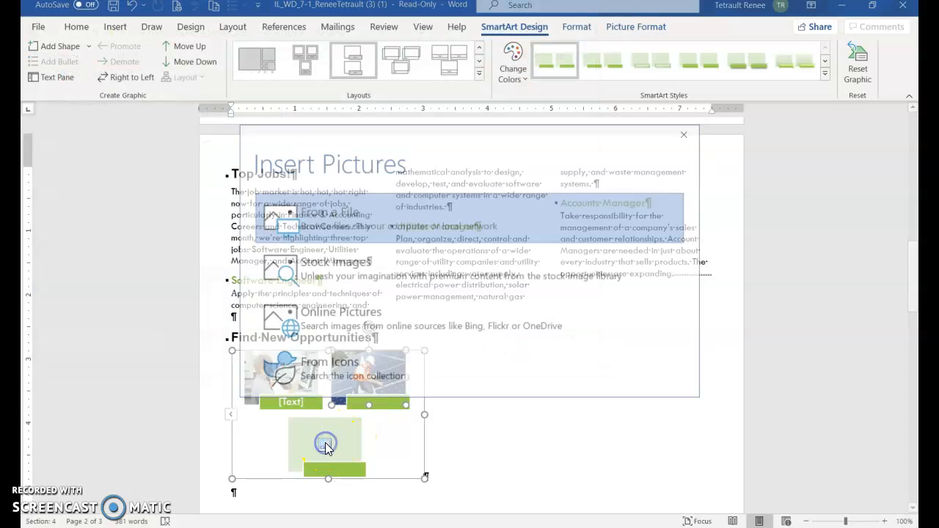
left_click(372, 223)
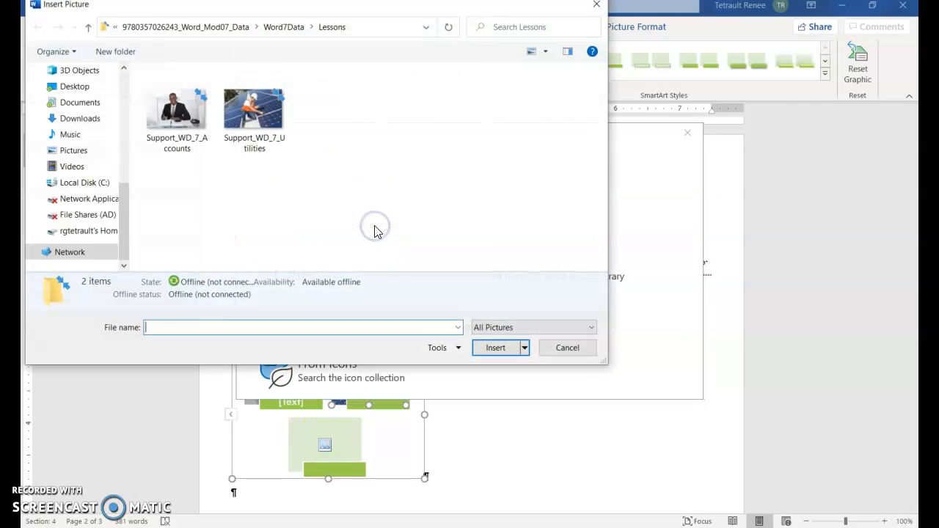
left_click(173, 108)
left_click(496, 347)
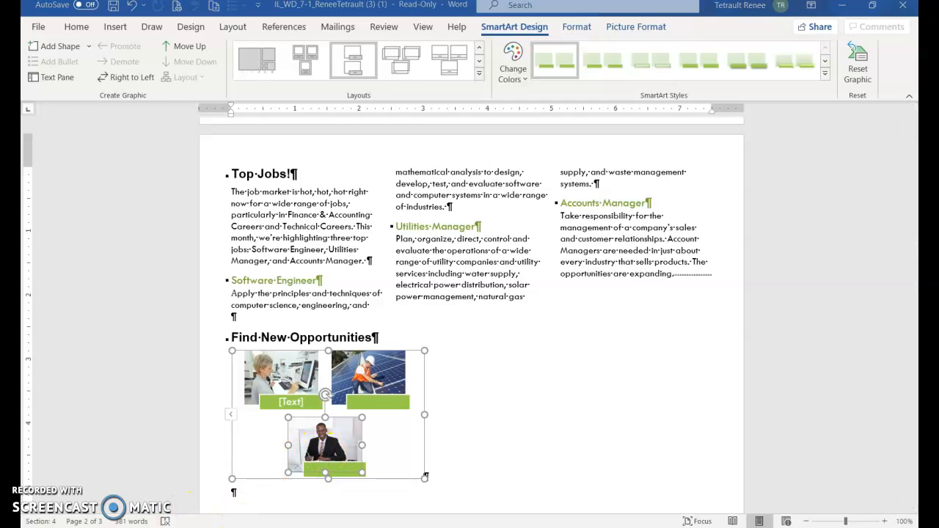
Step: Caption the three SmartArt pictures "Software Engineer", "Utilities Manager" and "Accounts Manager" in order
left_click(313, 380)
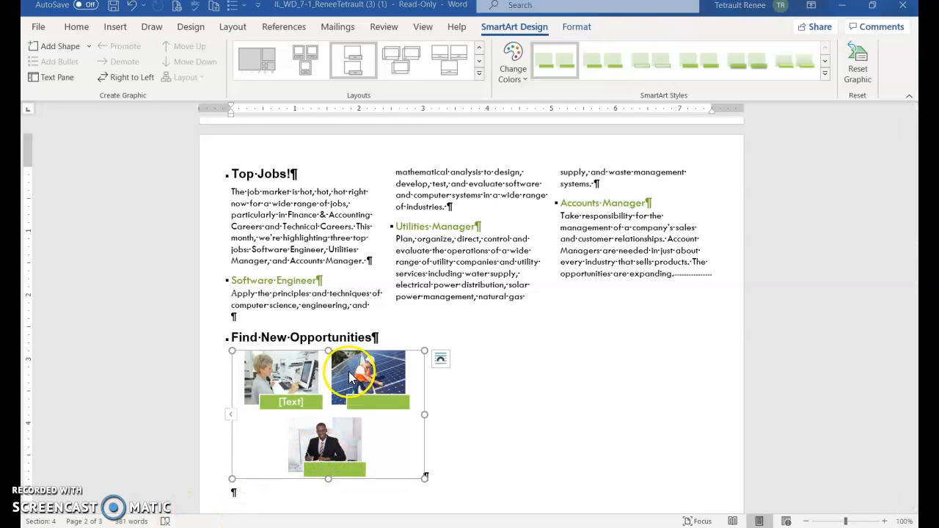
left_click(231, 420)
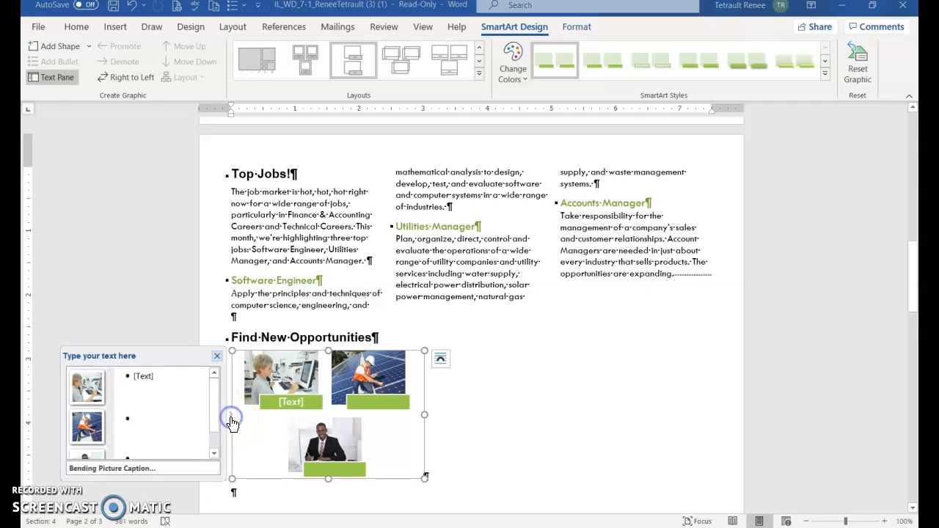
left_click(138, 377)
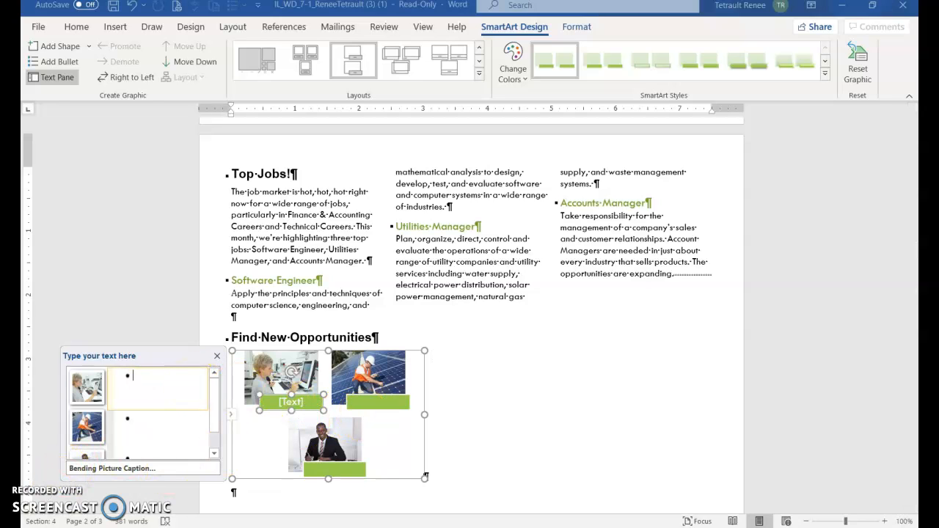
type("Software Engineer")
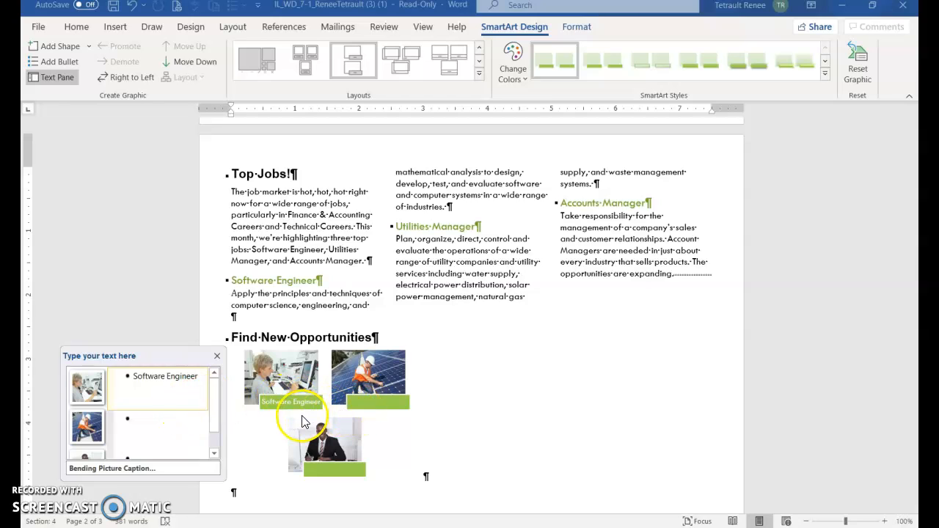
left_click(194, 400)
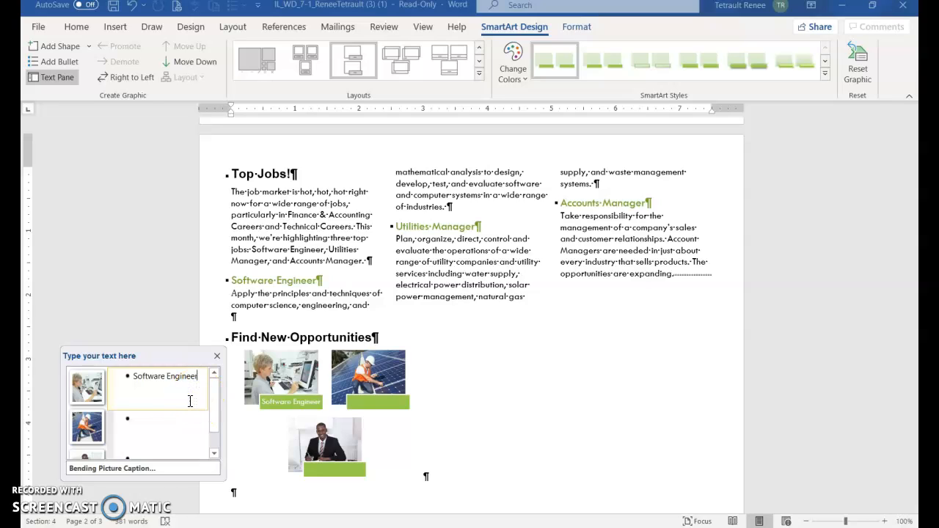
key("Down")
left_click(72, 428)
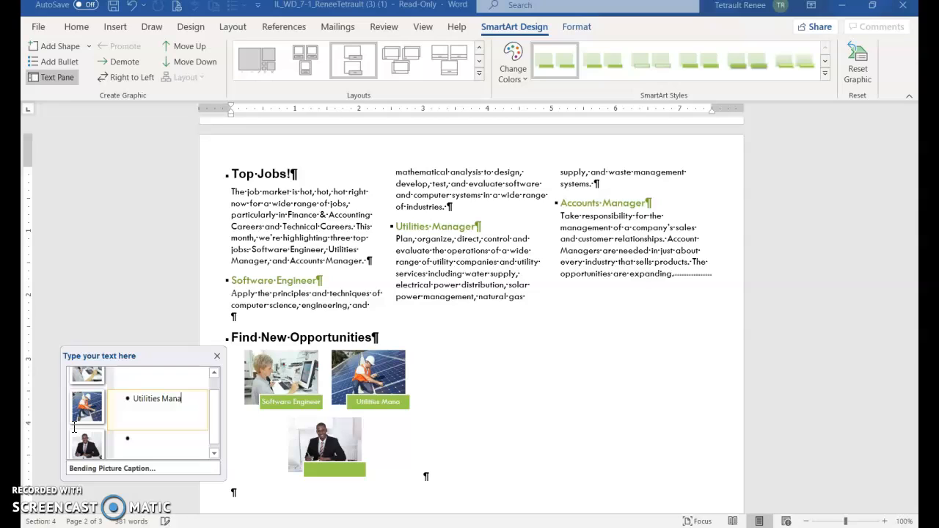
key("Down")
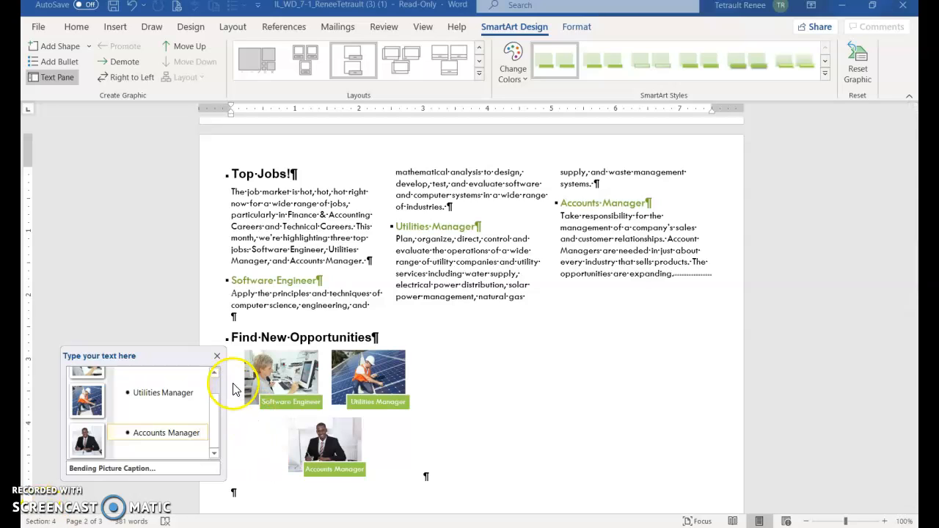
left_click(218, 357)
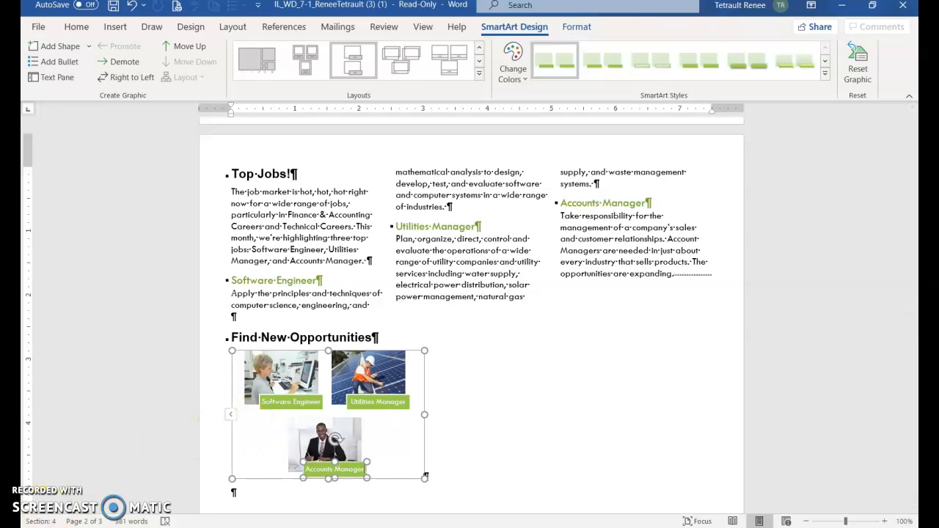
Step: Change the SmartArt layout to the bending one with a square caption block overlapping each picture's lower-left corner
left_click(481, 77)
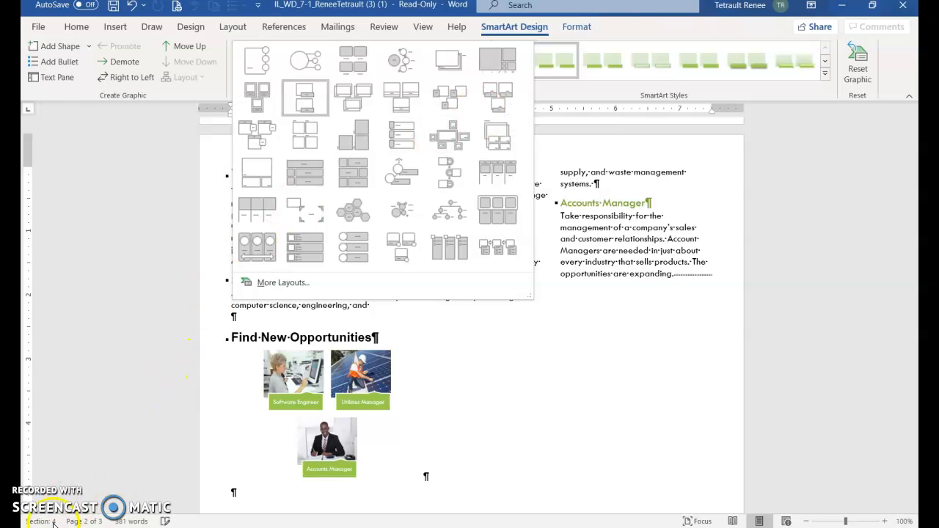
left_click(29, 522)
left_click(480, 75)
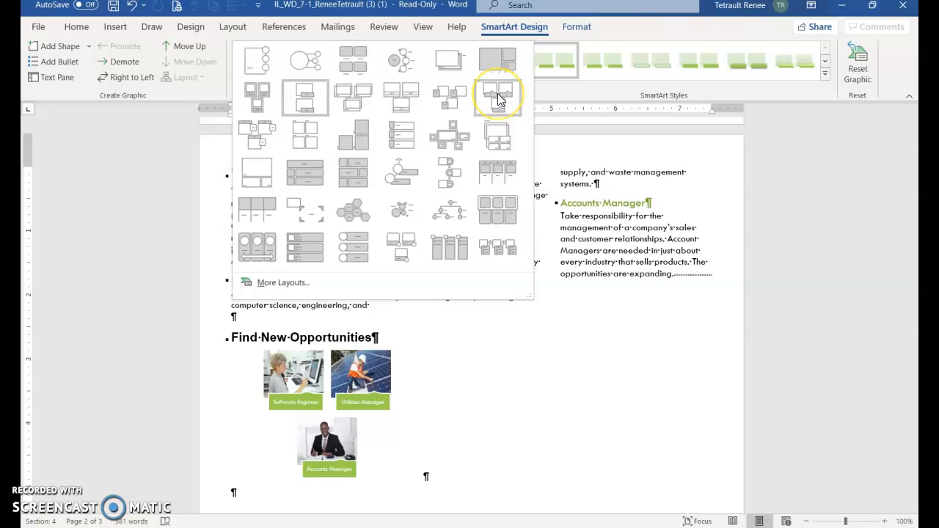
left_click(454, 106)
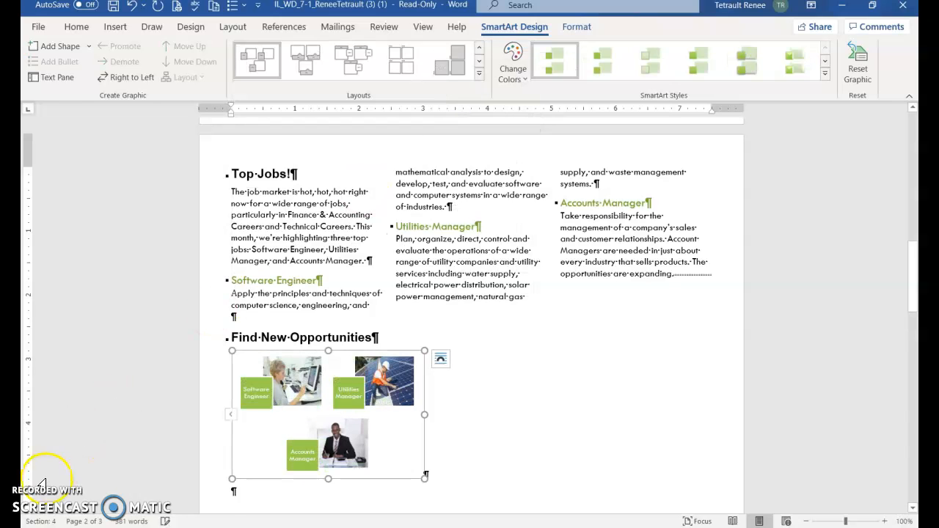
Step: Resize the whole SmartArt graphic to a height of 3.8" and a width of 5.7"
left_click(297, 357)
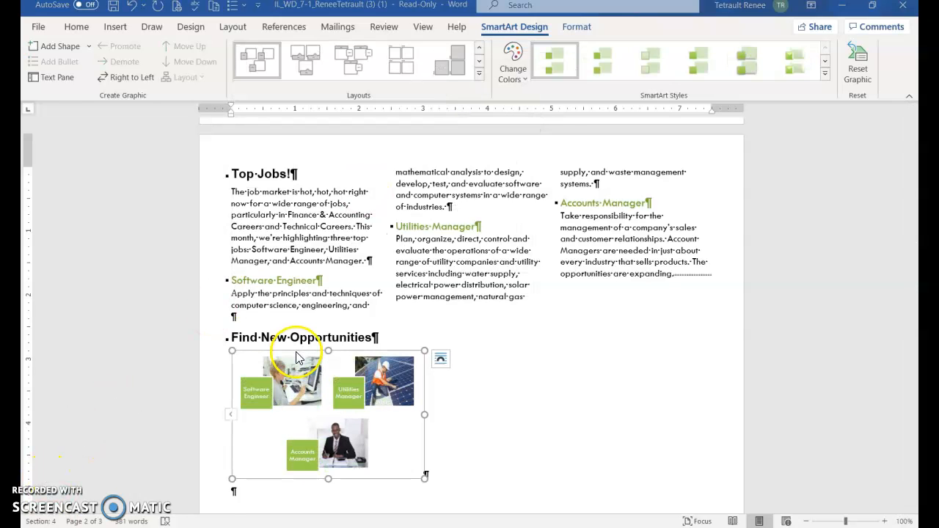
left_click(577, 27)
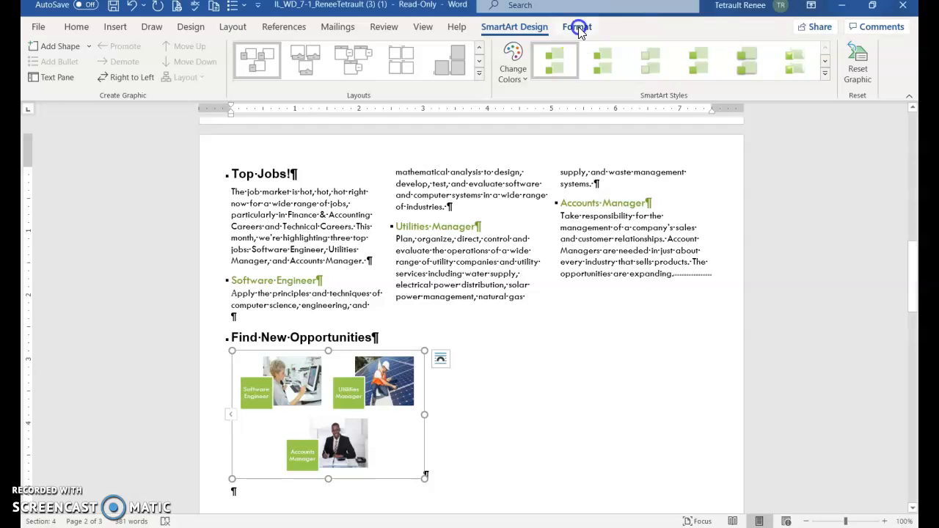
left_click(765, 68)
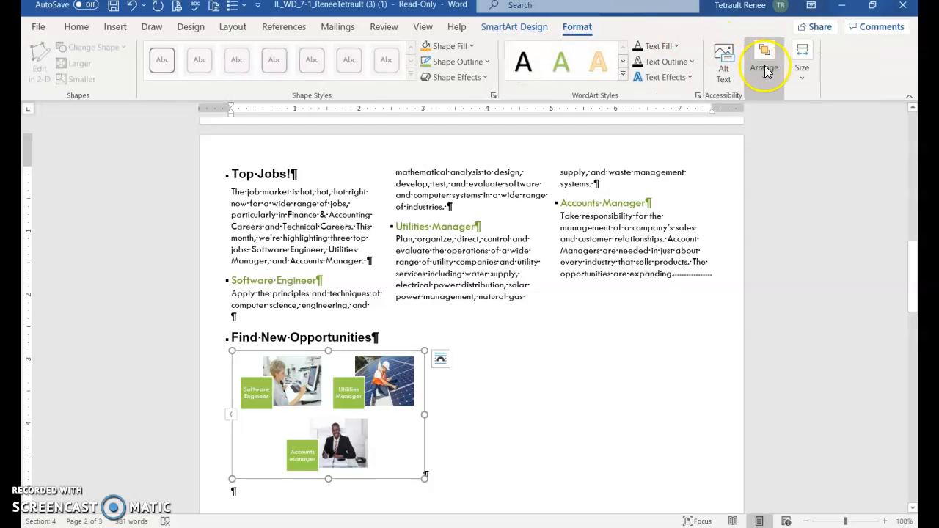
left_click(801, 68)
left_click(851, 118)
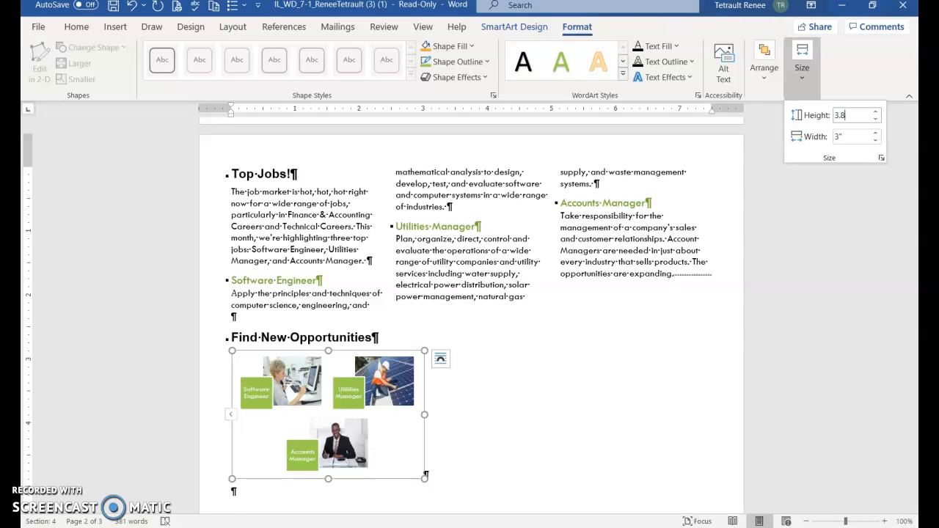
key("Tab")
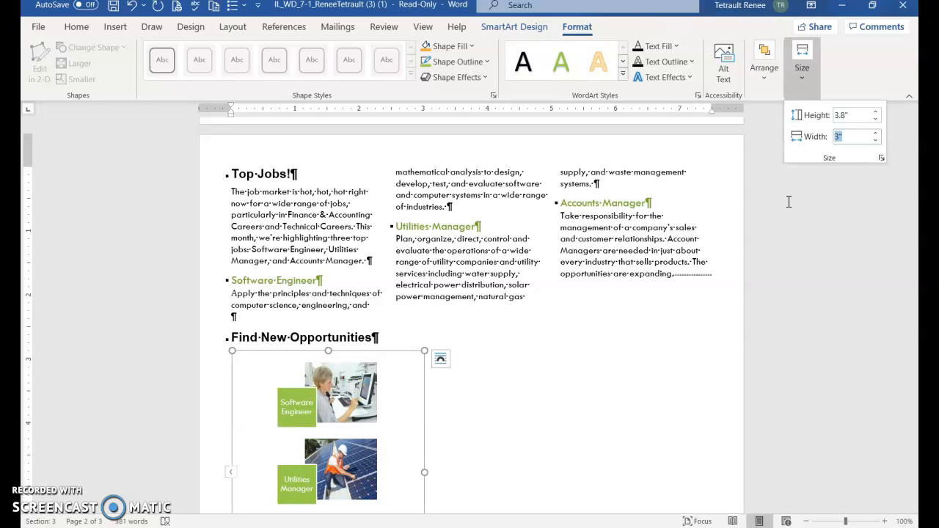
type("5.7")
key("Return")
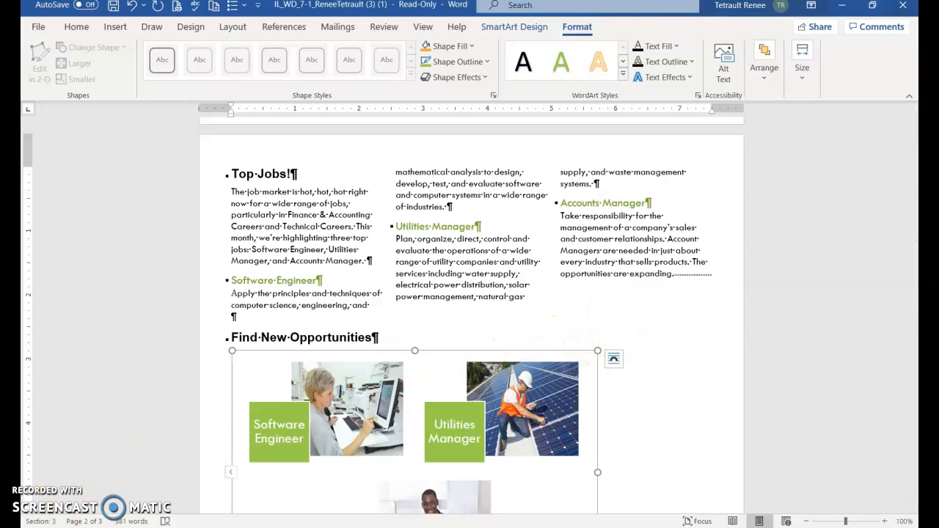
Step: Select the Software Engineer and Utilities Manager pictures together inside the SmartArt graphic
scroll(591, 245, "down", 3)
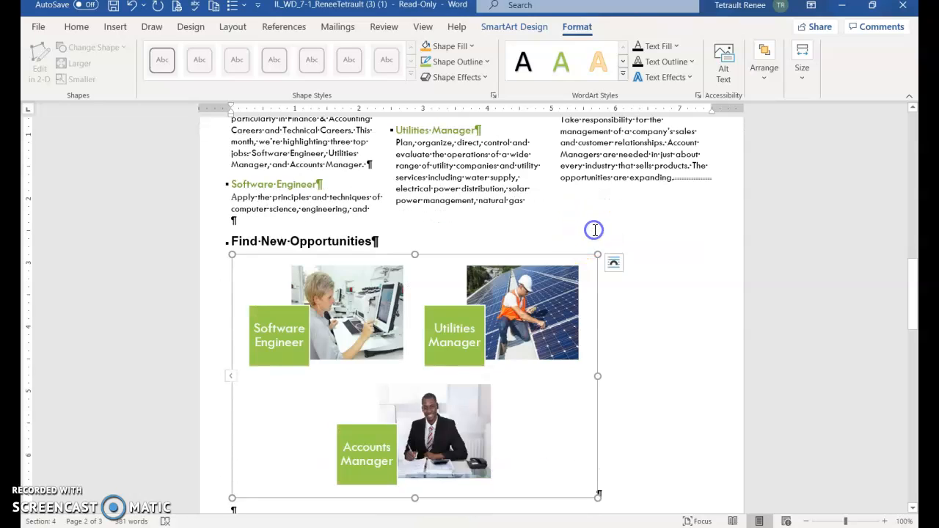
left_click(598, 226)
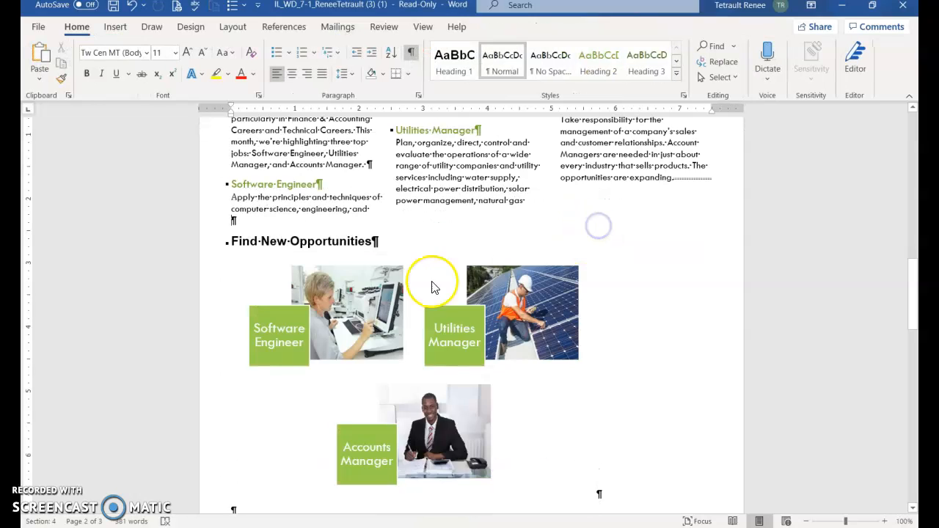
left_click(356, 305)
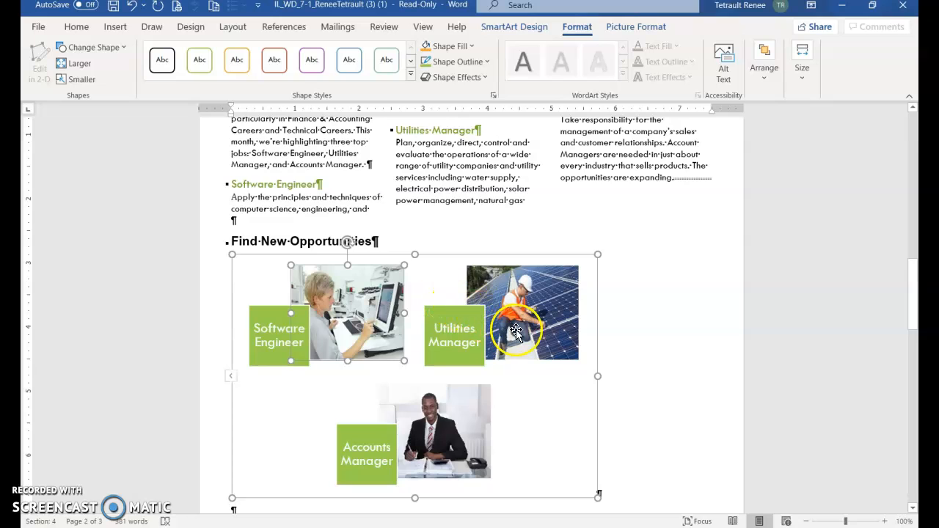
left_click(562, 315, "ctrl")
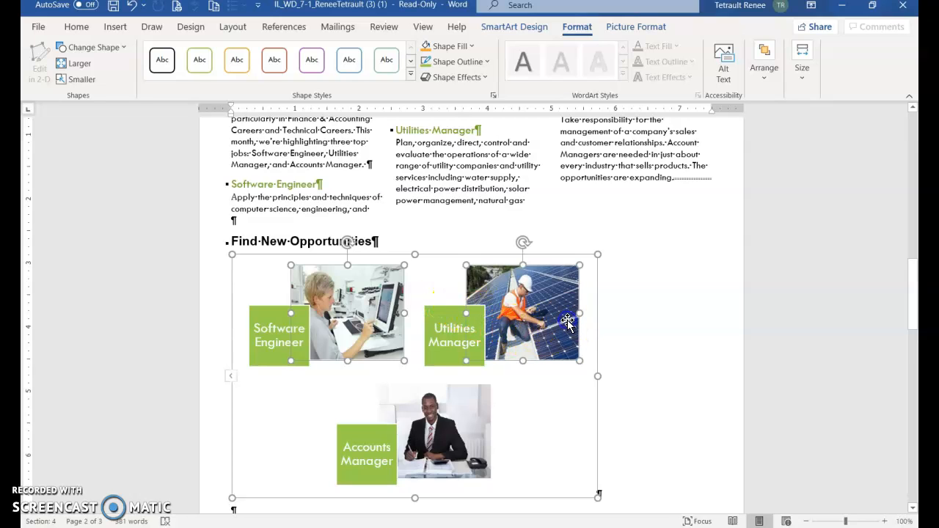